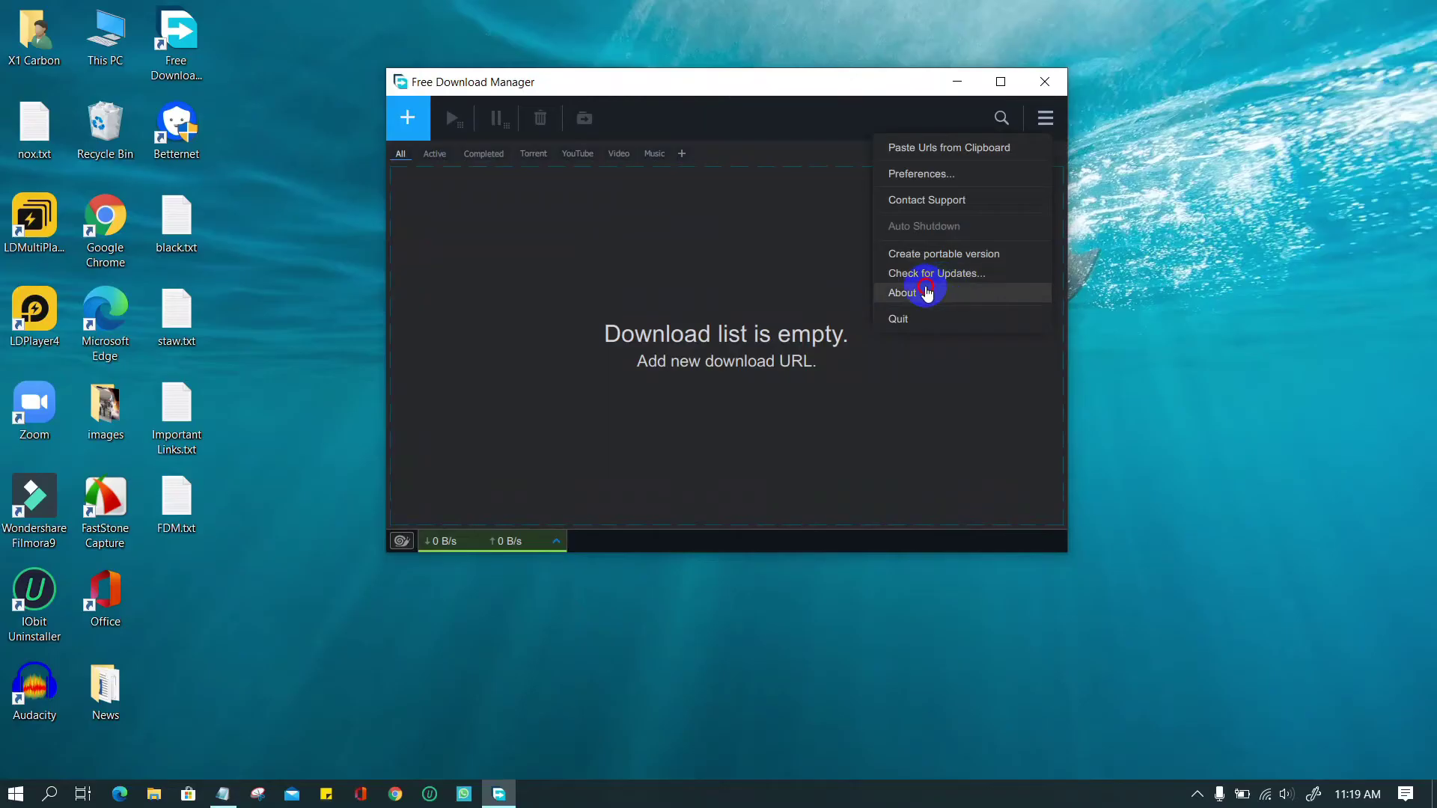
# Step: View Free Download Manager's About information from the main menu
pyautogui.click(925, 288)
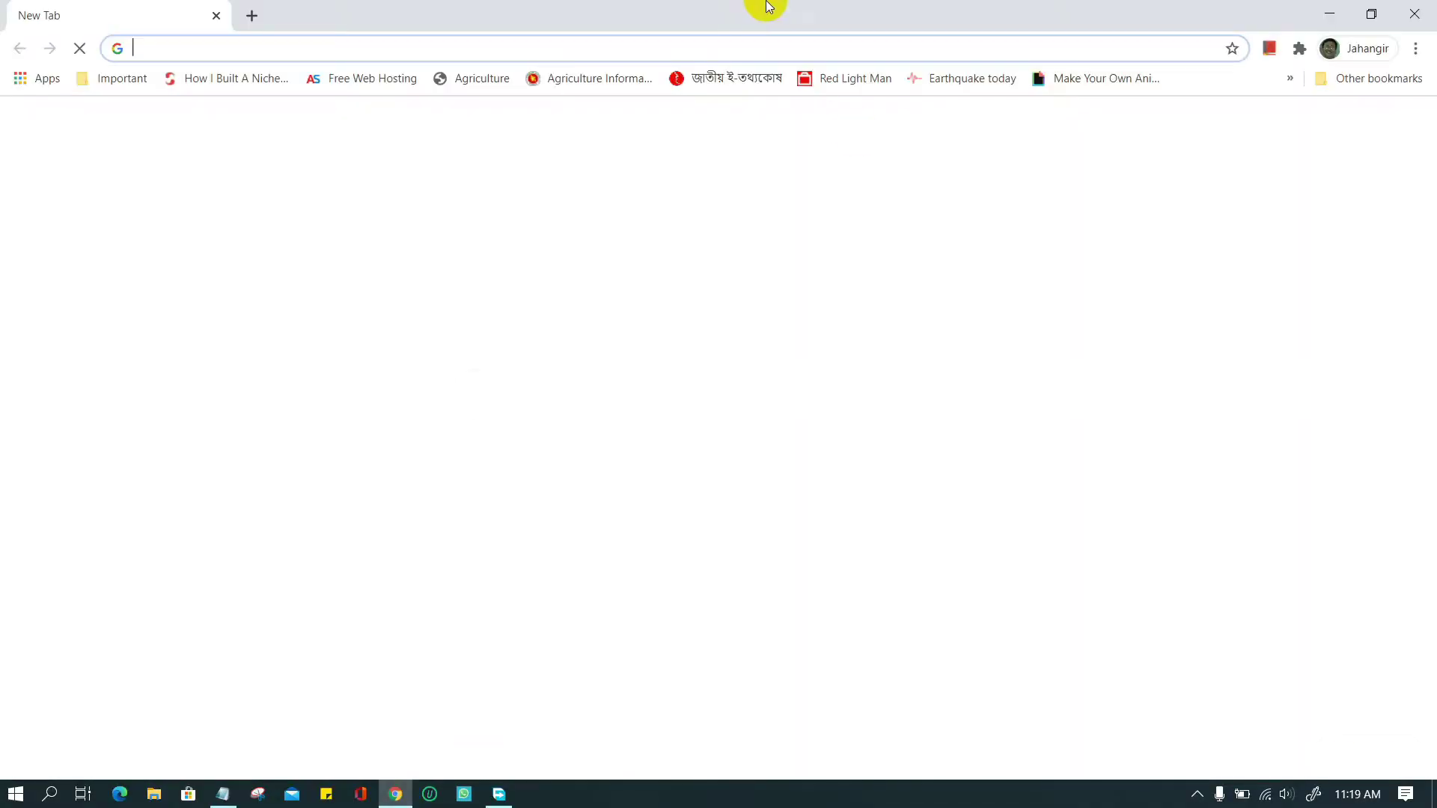
# Step: Load freedownloadmanager.org in Chrome's address bar
pyautogui.click(766, 46)
pyautogui.write('freedownl')
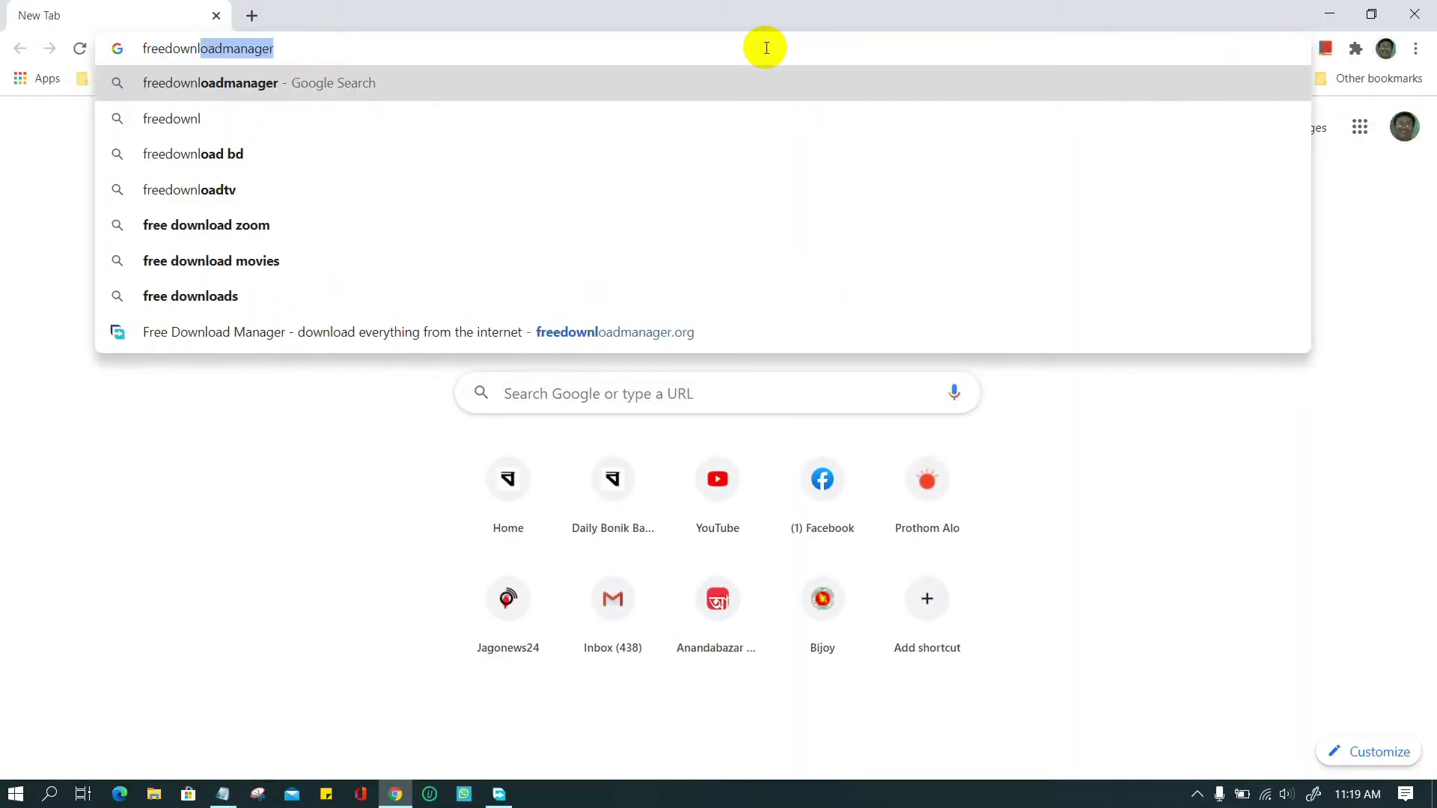
pyautogui.press('BackSpace')
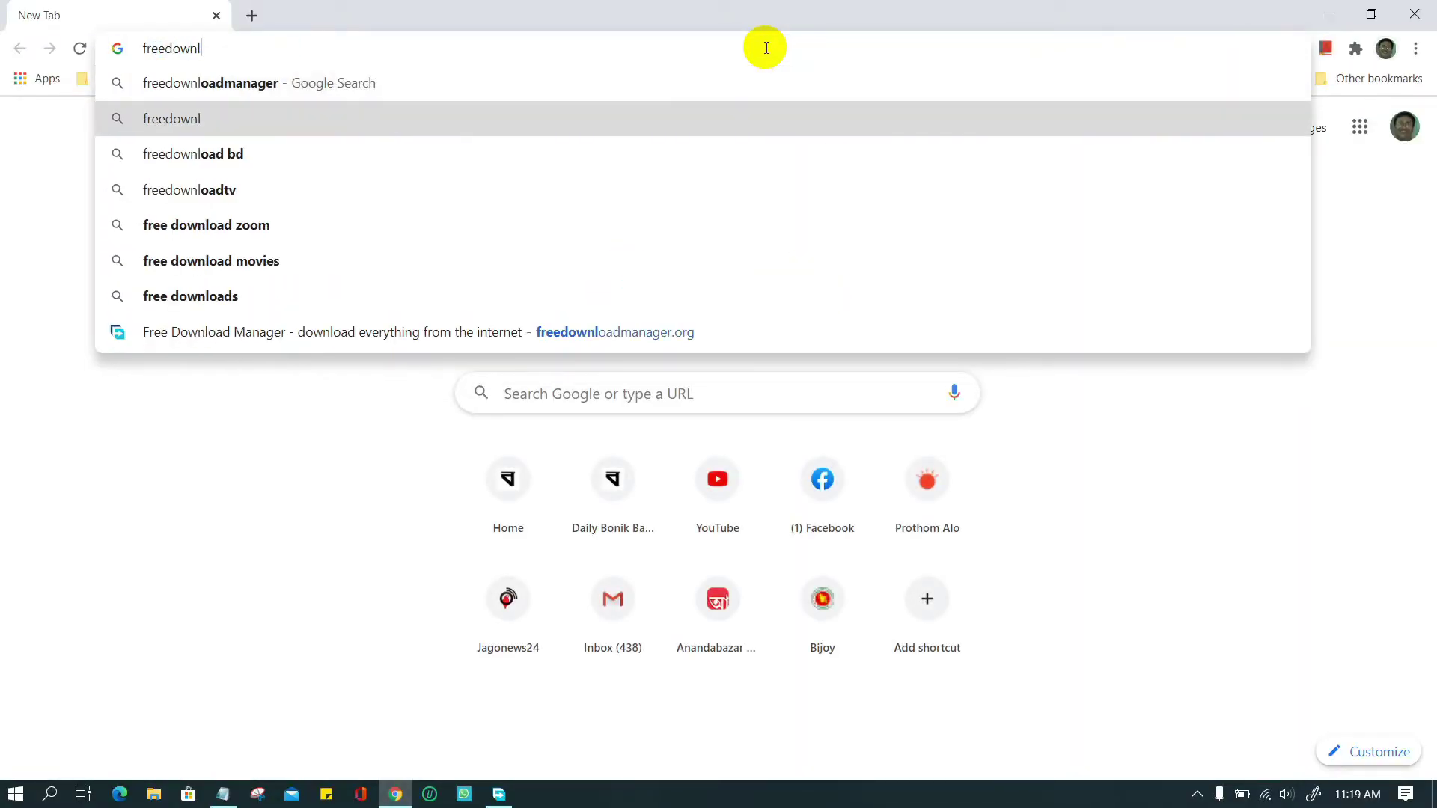
pyautogui.press('Up')
pyautogui.write('.')
pyautogui.press('Return')
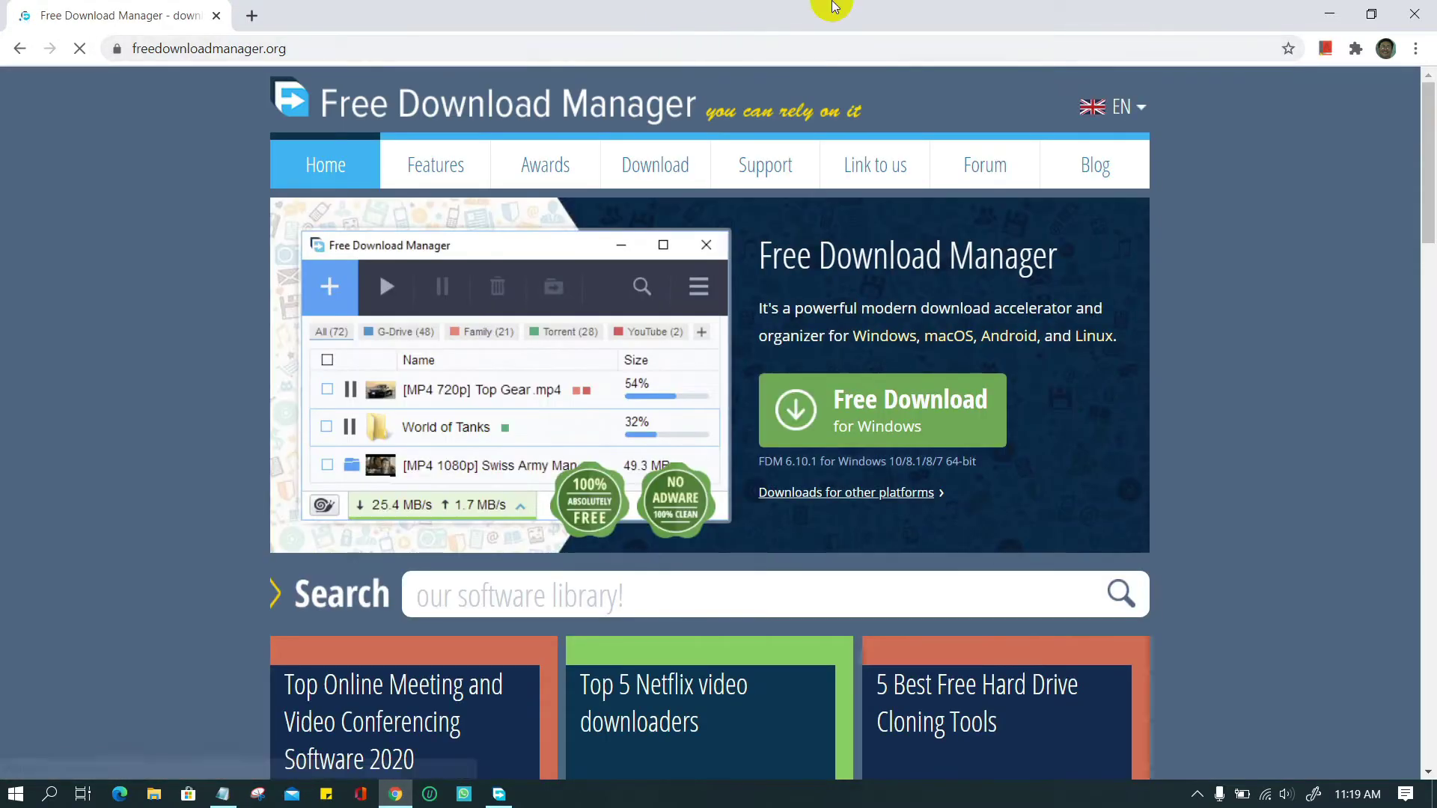
# Step: Select the FDM 6.10.1 version line and scroll through the homepage
pyautogui.tripleClick(781, 465)
pyautogui.scroll(-10, 893, 409)
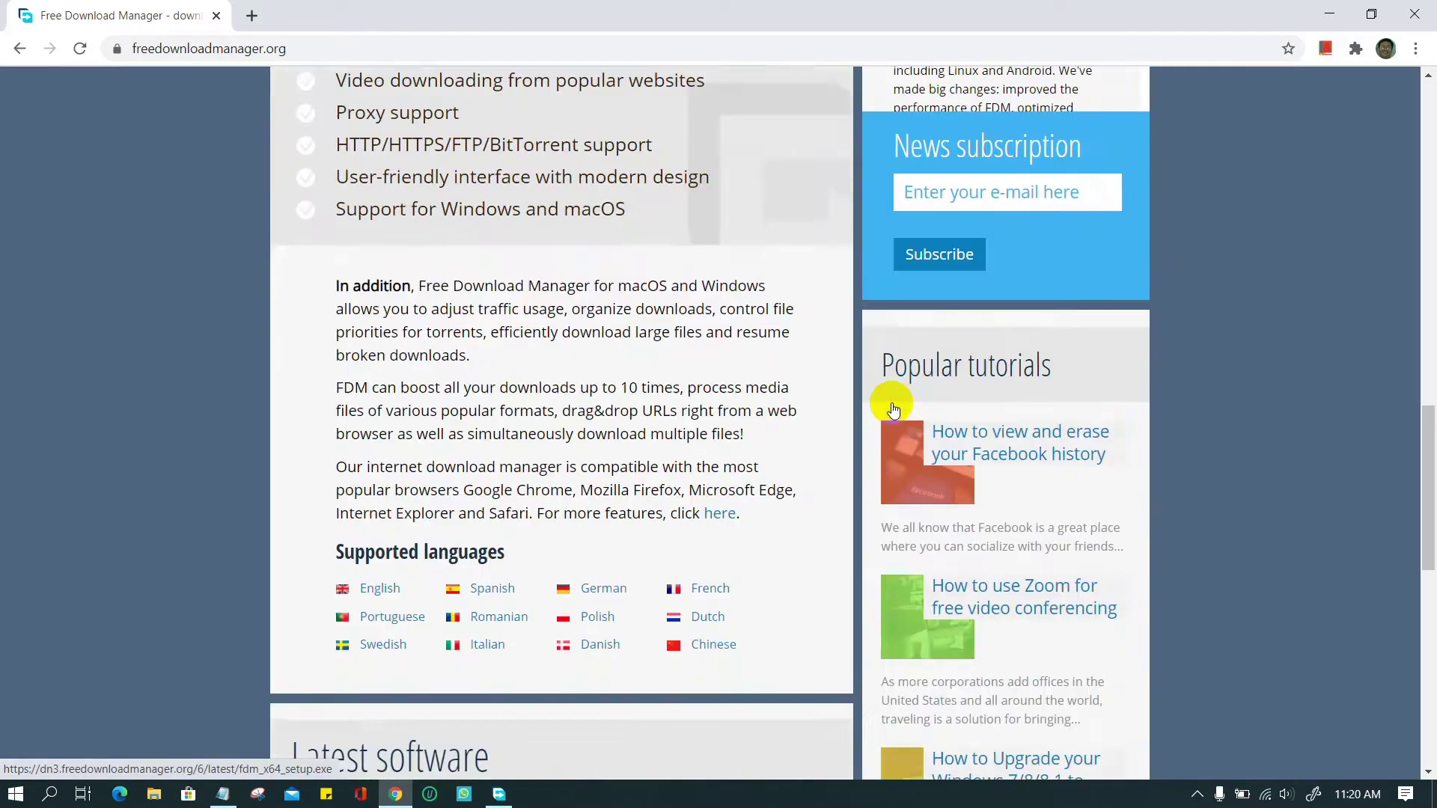
pyautogui.scroll(-7, 891, 402)
pyautogui.scroll(20, 891, 403)
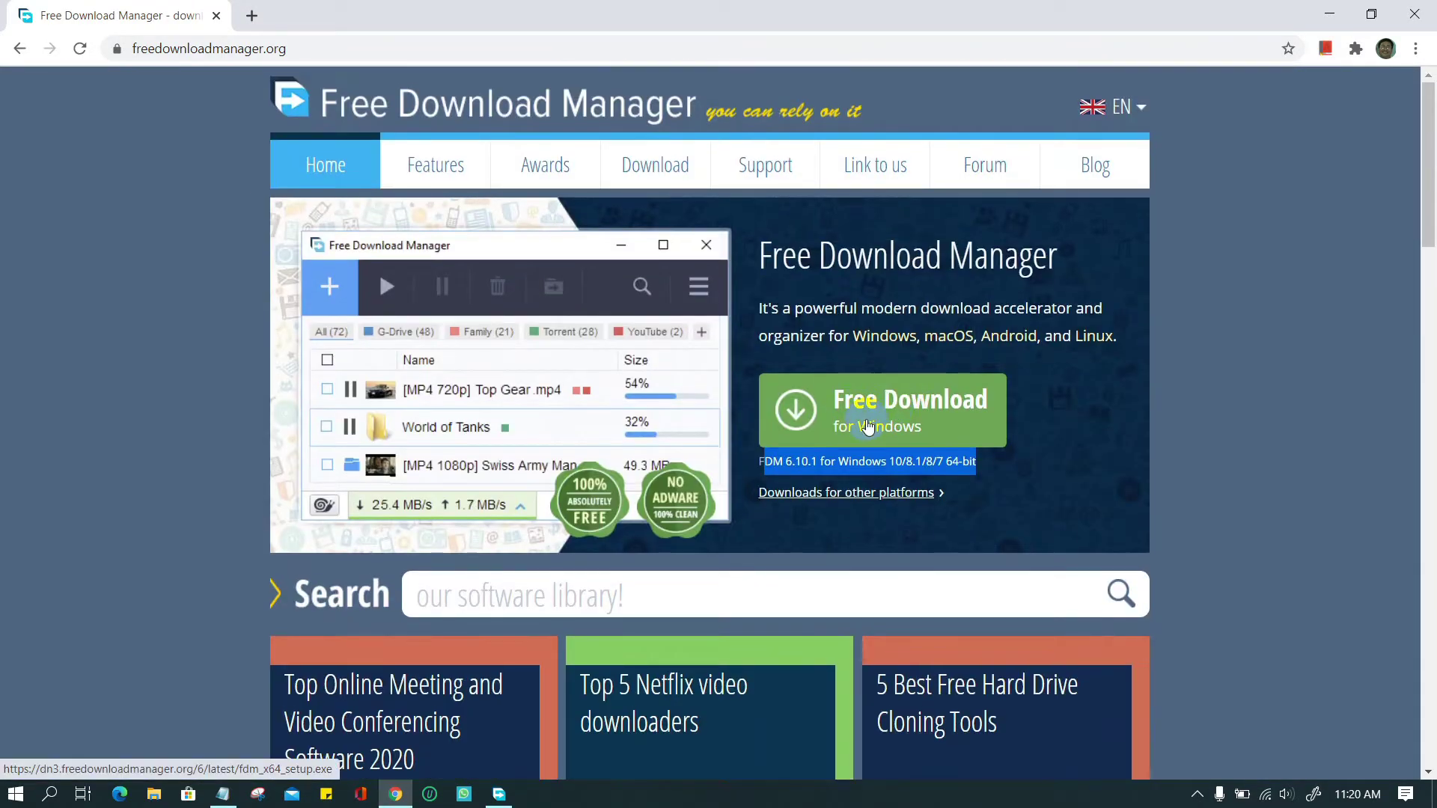
pyautogui.click(1322, 20)
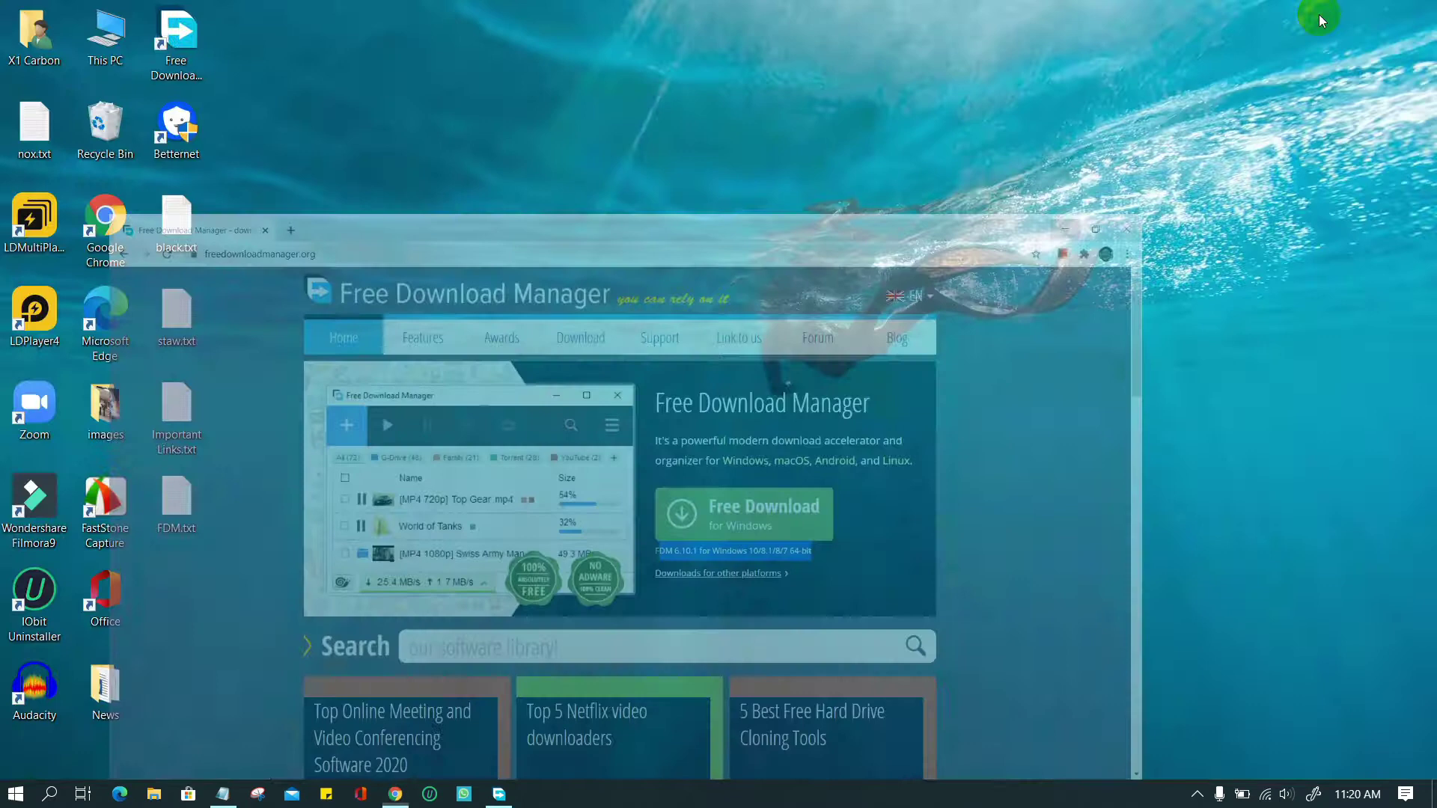
pyautogui.click(500, 793)
pyautogui.click(414, 126)
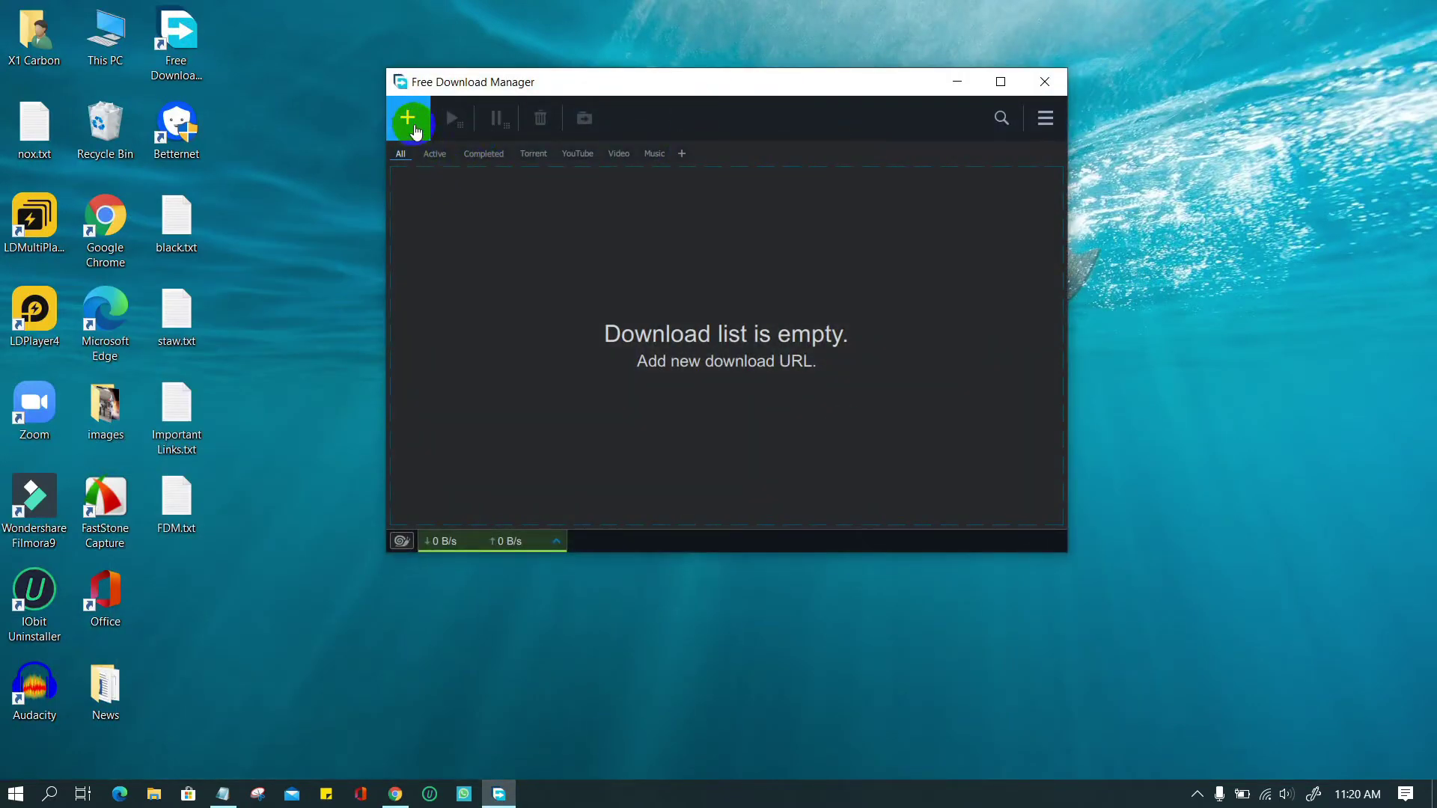
pyautogui.click(411, 121)
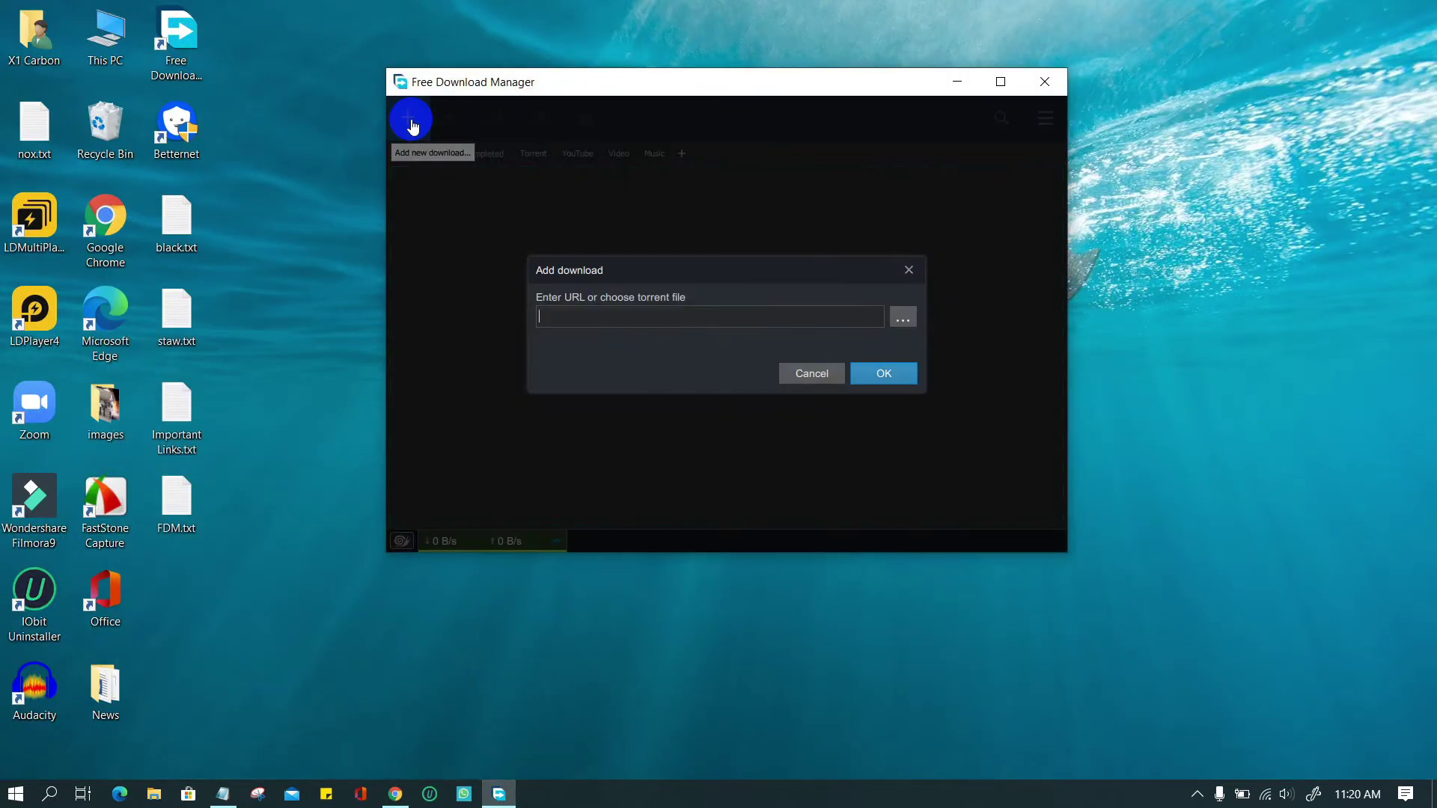
pyautogui.click(814, 381)
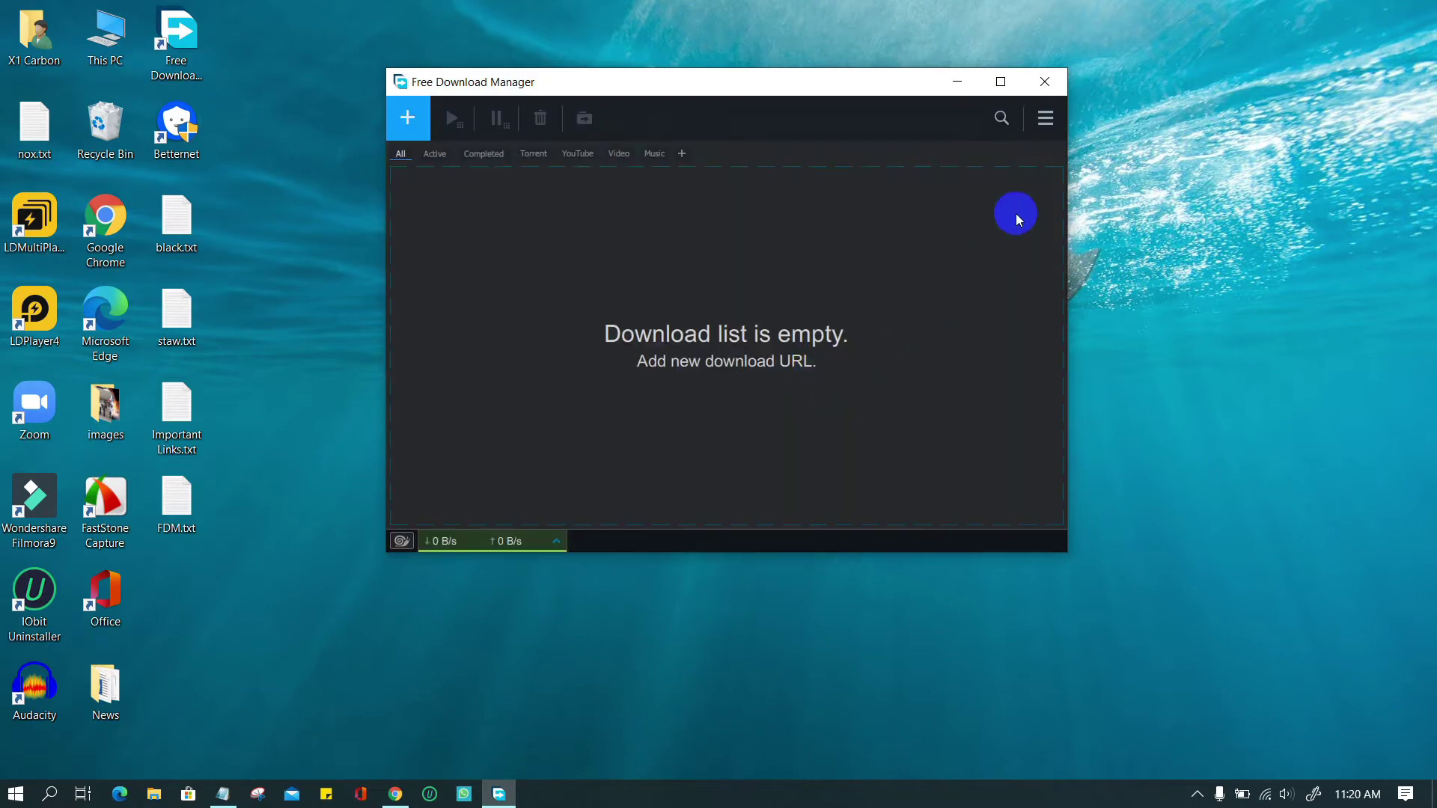
# Step: Search Google for sourceforge in a new tab and open the SourceForge website
pyautogui.click(396, 796)
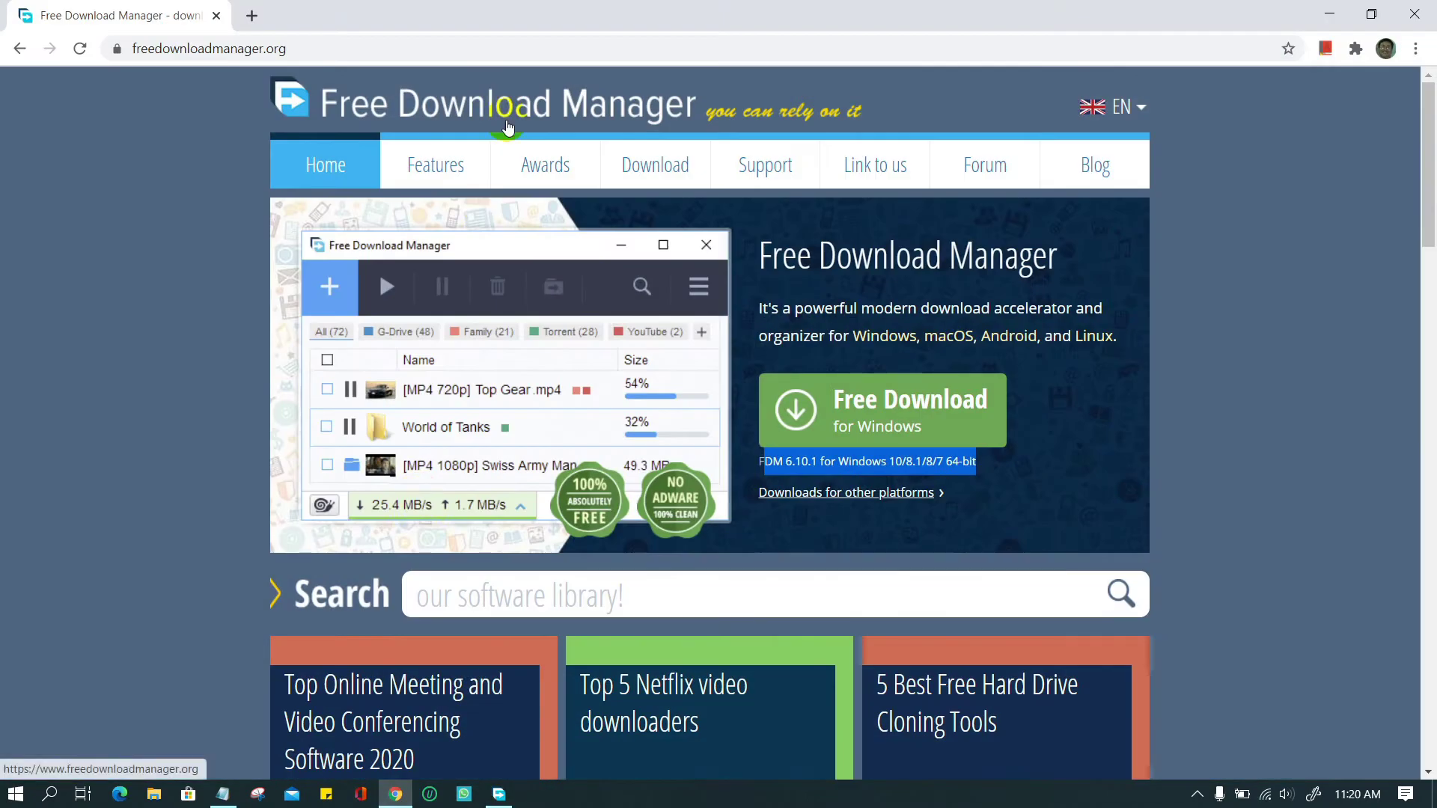
pyautogui.hotkey('ctrl', 't')
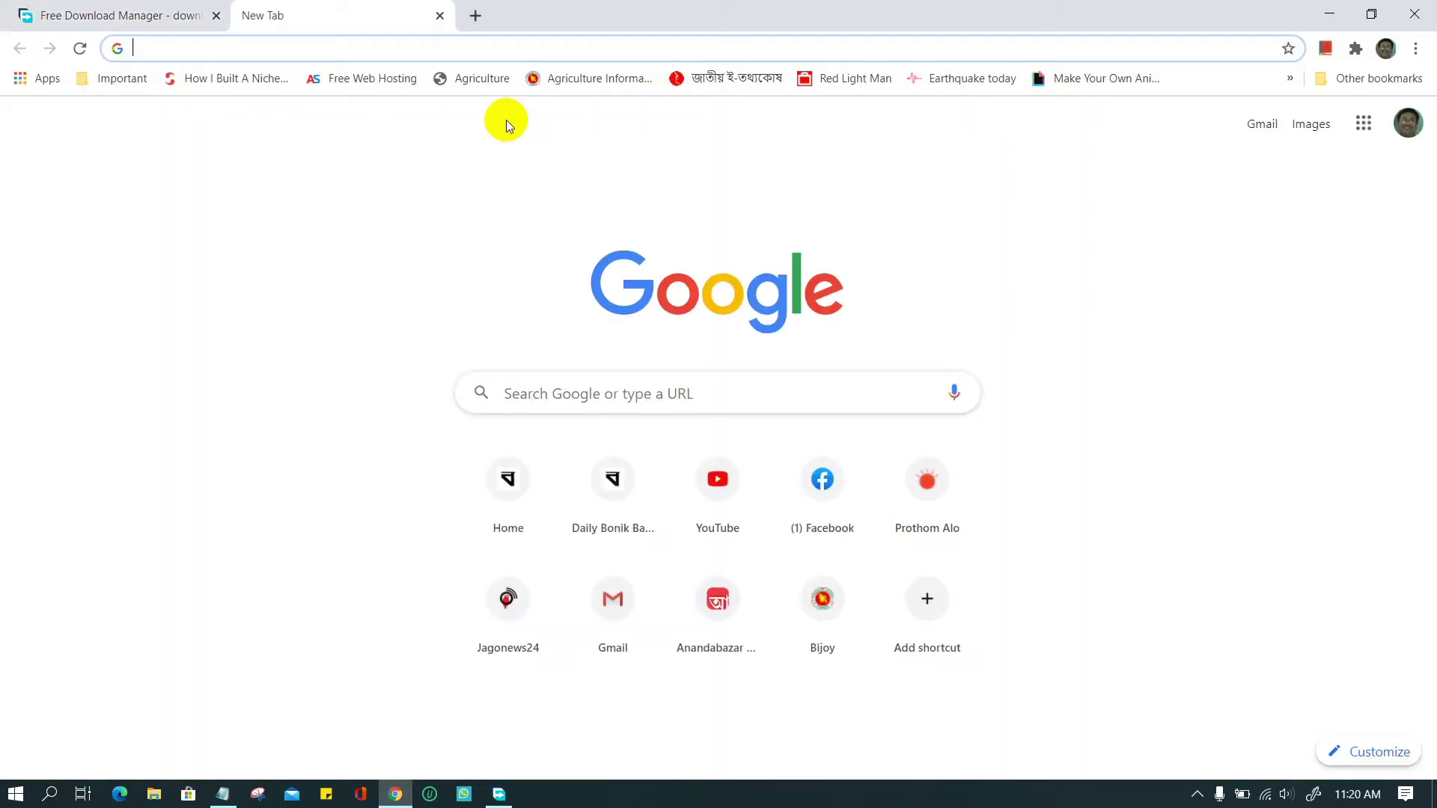
pyautogui.write('sourceforge')
pyautogui.press('Return')
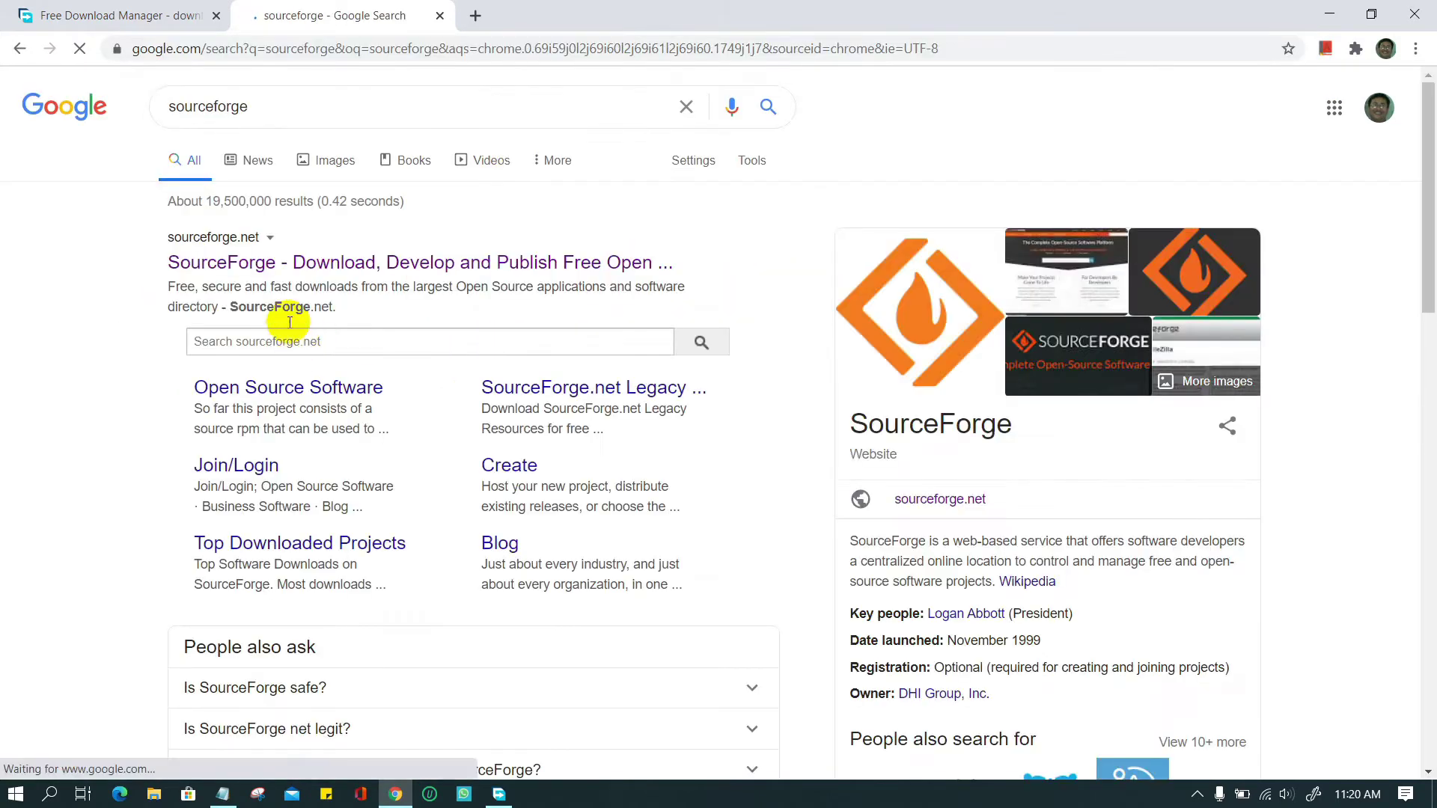
pyautogui.click(308, 276)
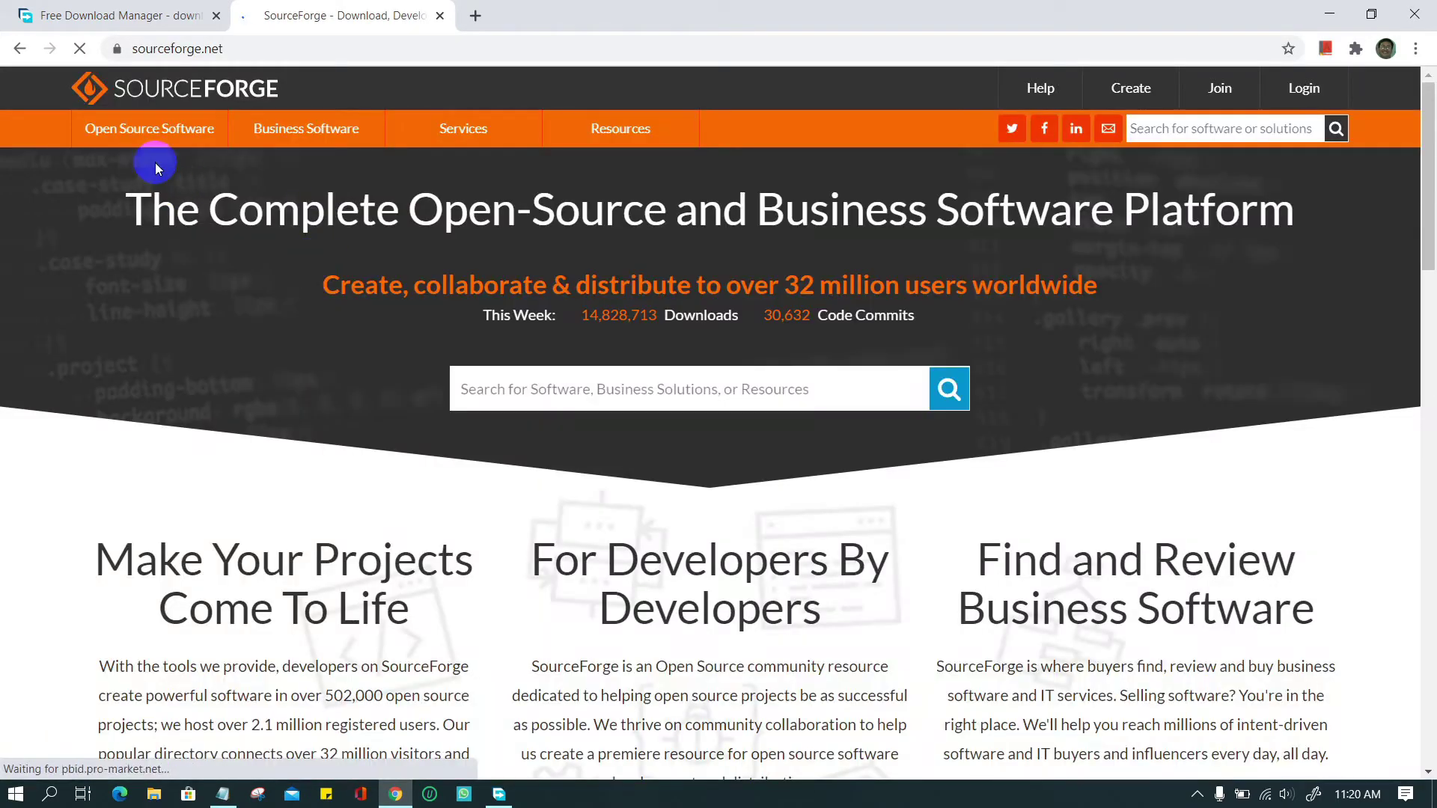
# Step: Browse to Office Suites and open the Apache OpenOffice project to start its installer download
pyautogui.moveTo(147, 136)
pyautogui.click(112, 548)
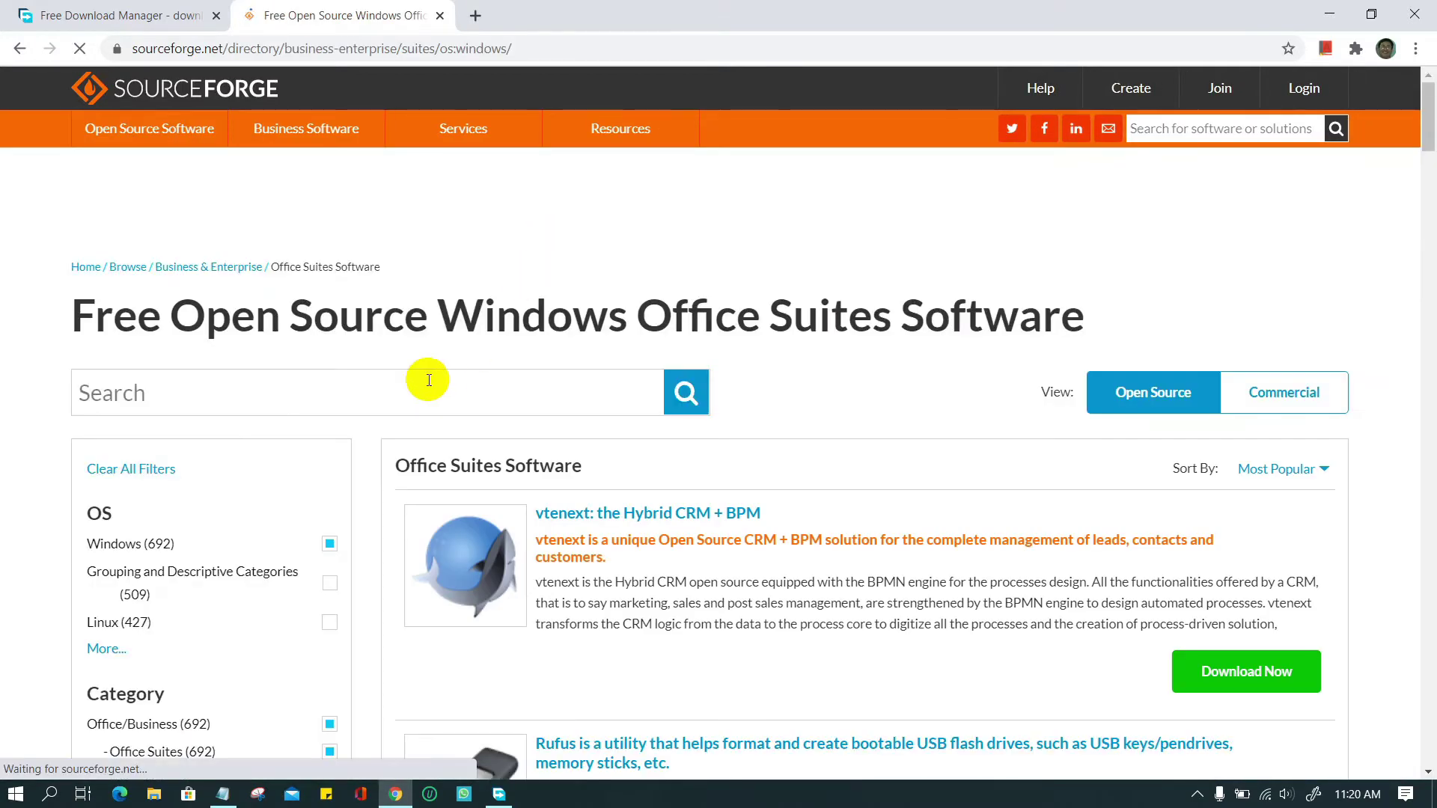
pyautogui.scroll(-5, 423, 378)
pyautogui.scroll(-4, 423, 378)
pyautogui.click(1227, 401)
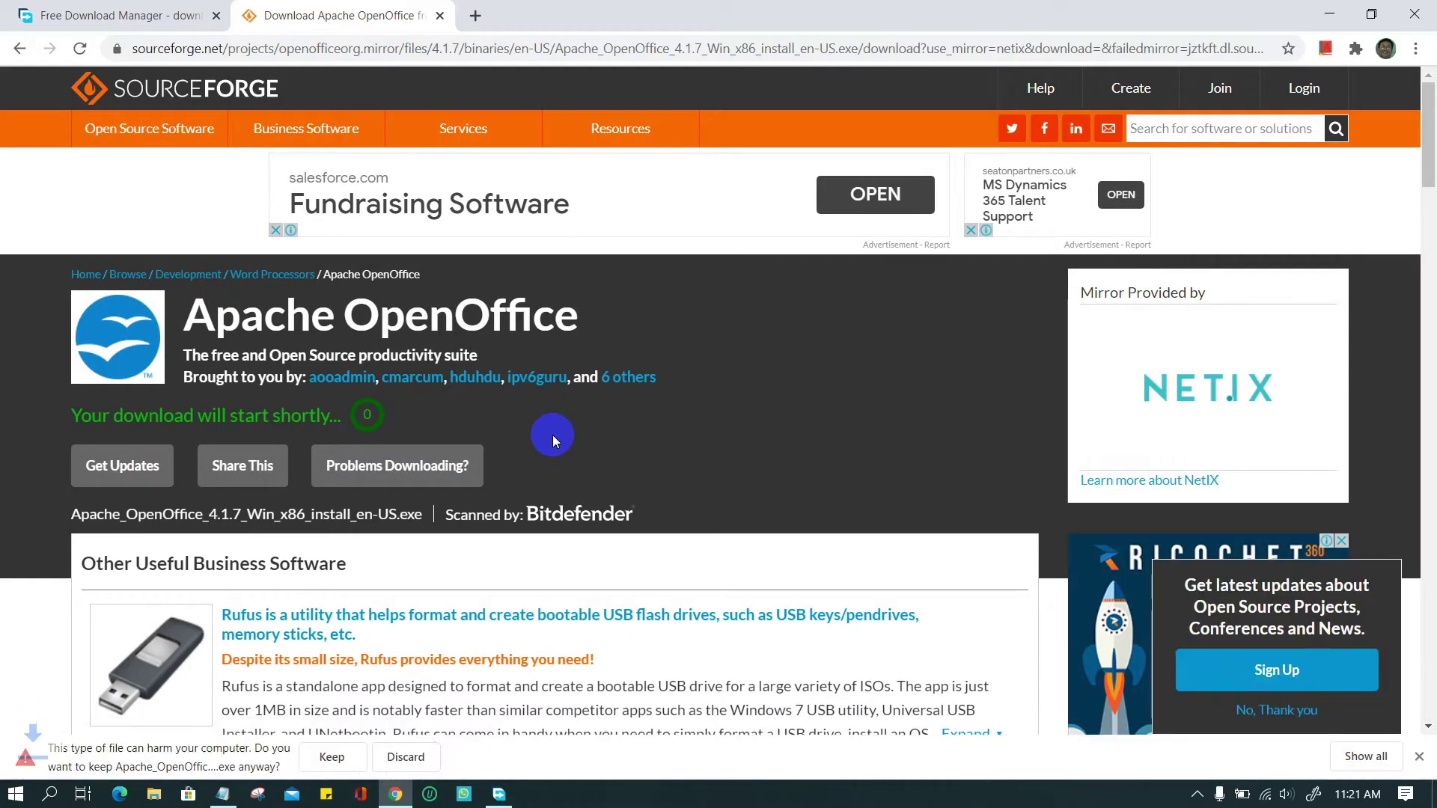
# Step: Keep the Apache OpenOffice installer despite the warning and pause its download
pyautogui.click(329, 757)
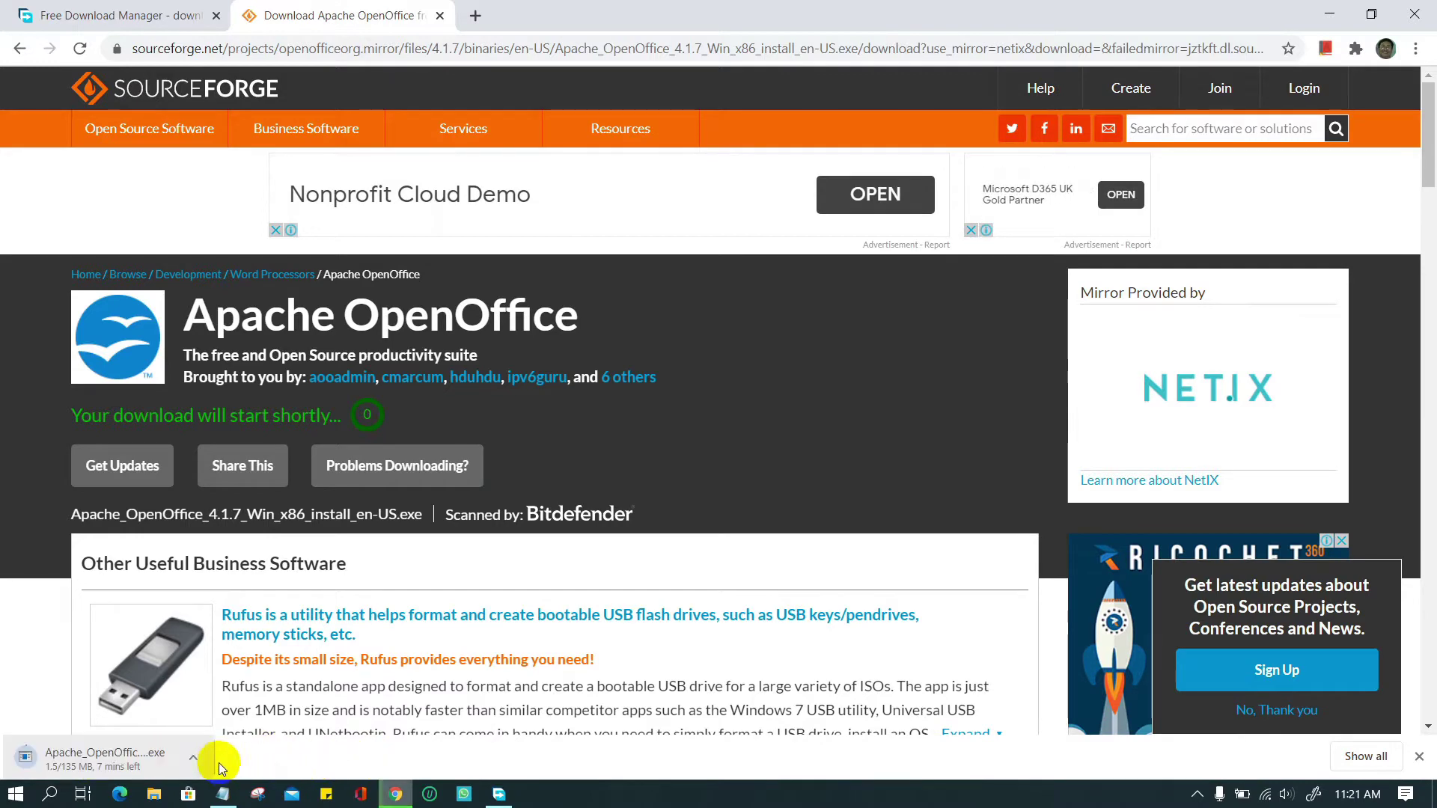
pyautogui.click(194, 758)
pyautogui.click(219, 670)
# Step: Copy the installer's download link address from Chrome's Downloads page
pyautogui.click(1415, 48)
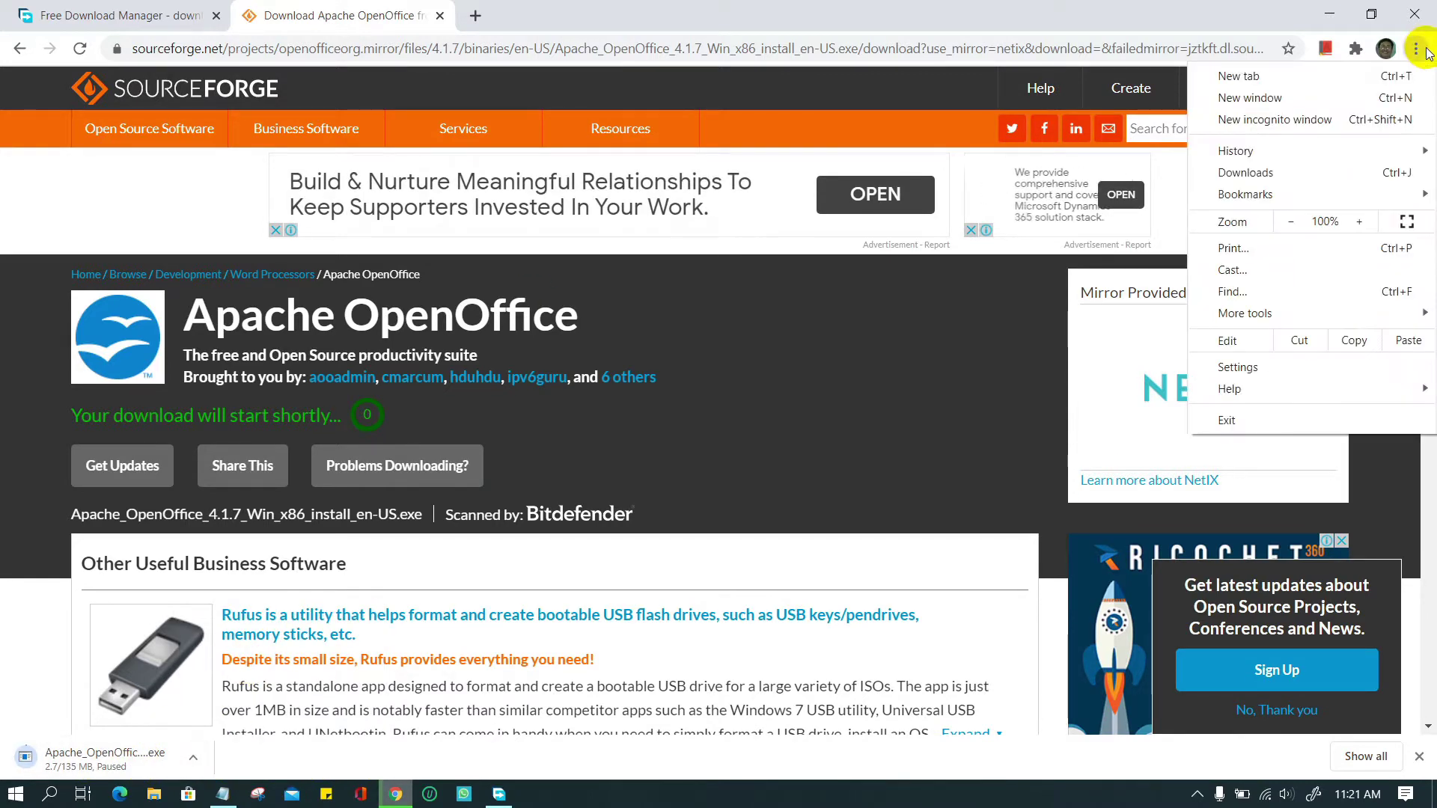
pyautogui.click(1246, 173)
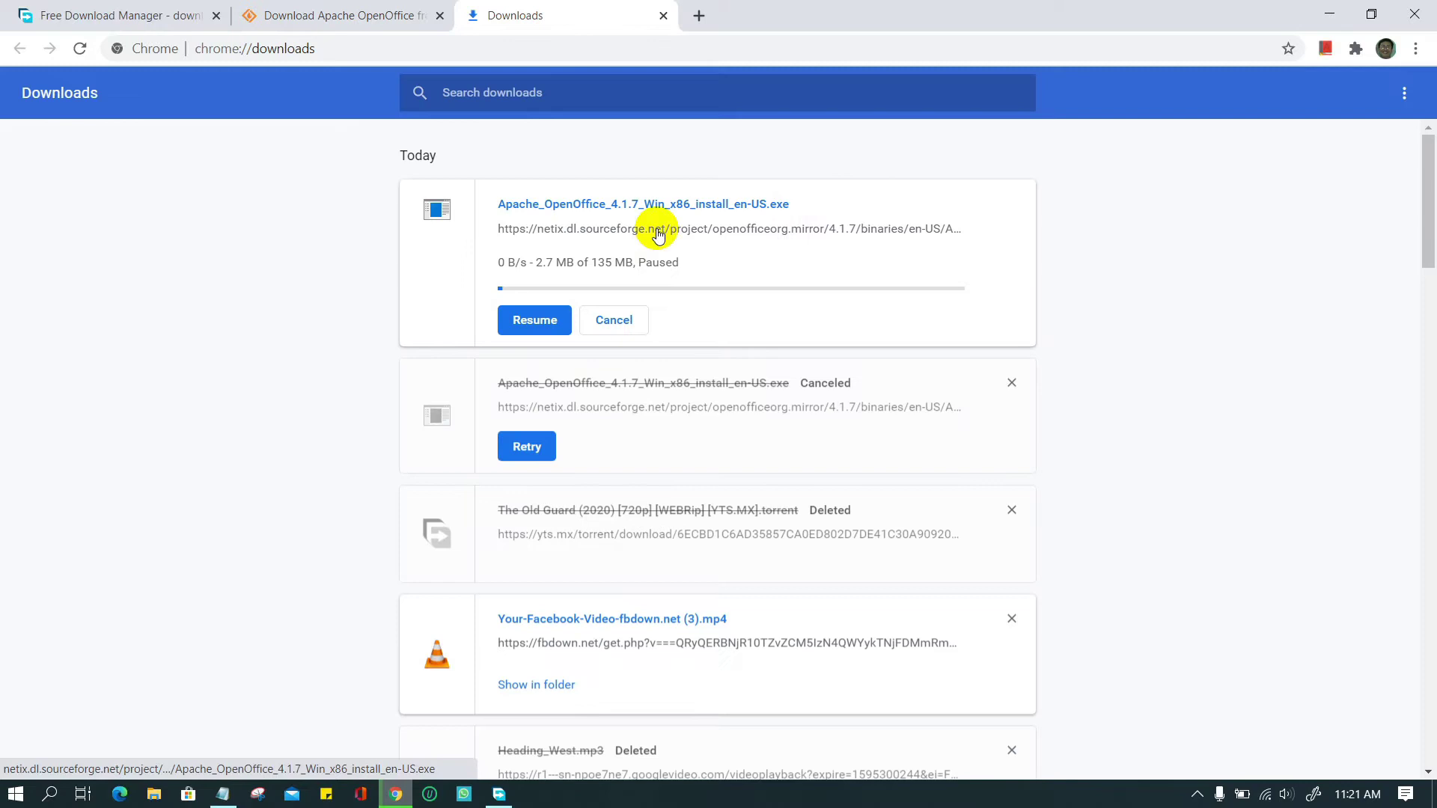
pyautogui.rightClick(656, 229)
pyautogui.click(795, 384)
# Step: Add a download from the pasted OpenOffice installer URL, review Save to and File name, then cancel
pyautogui.click(500, 793)
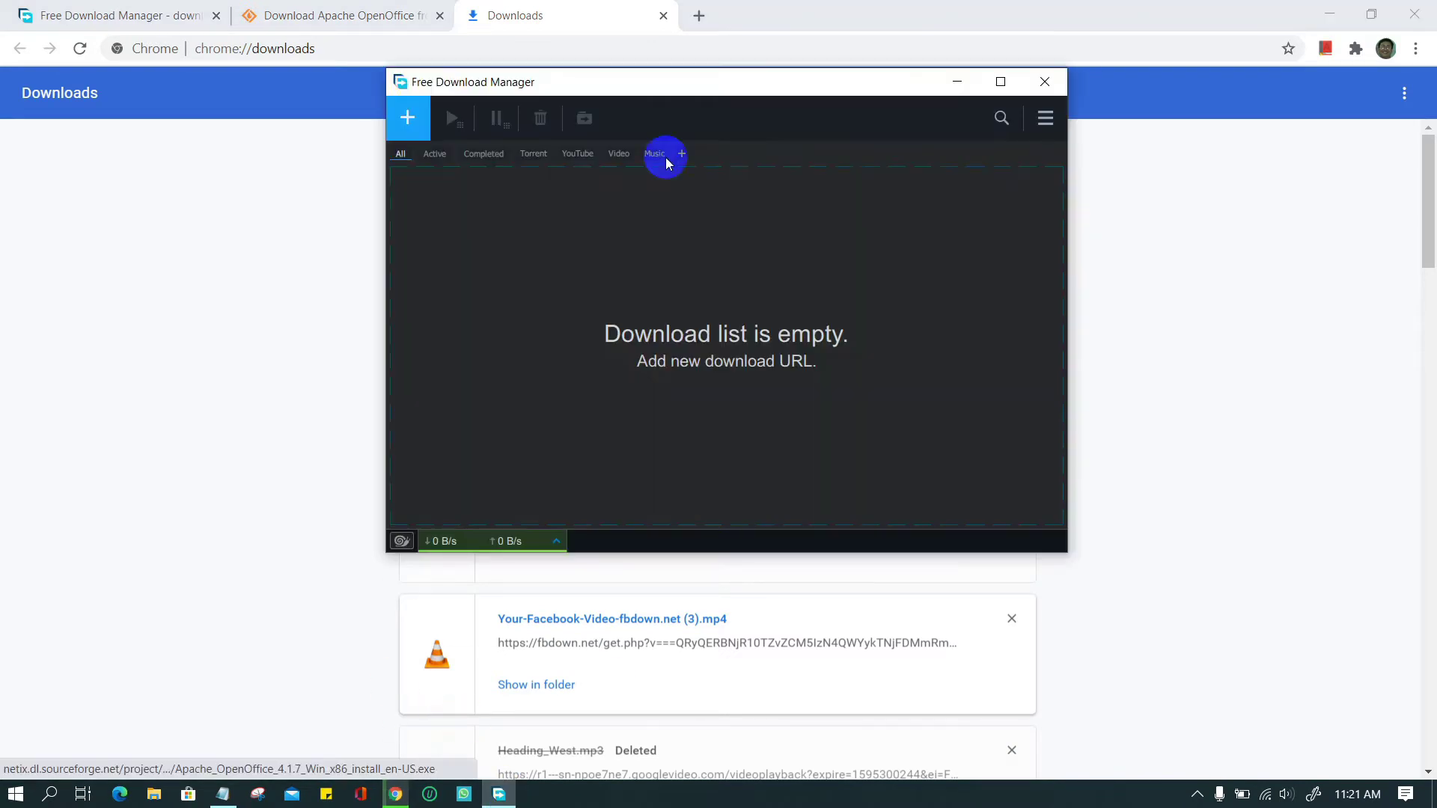
pyautogui.click(405, 117)
pyautogui.click(743, 317)
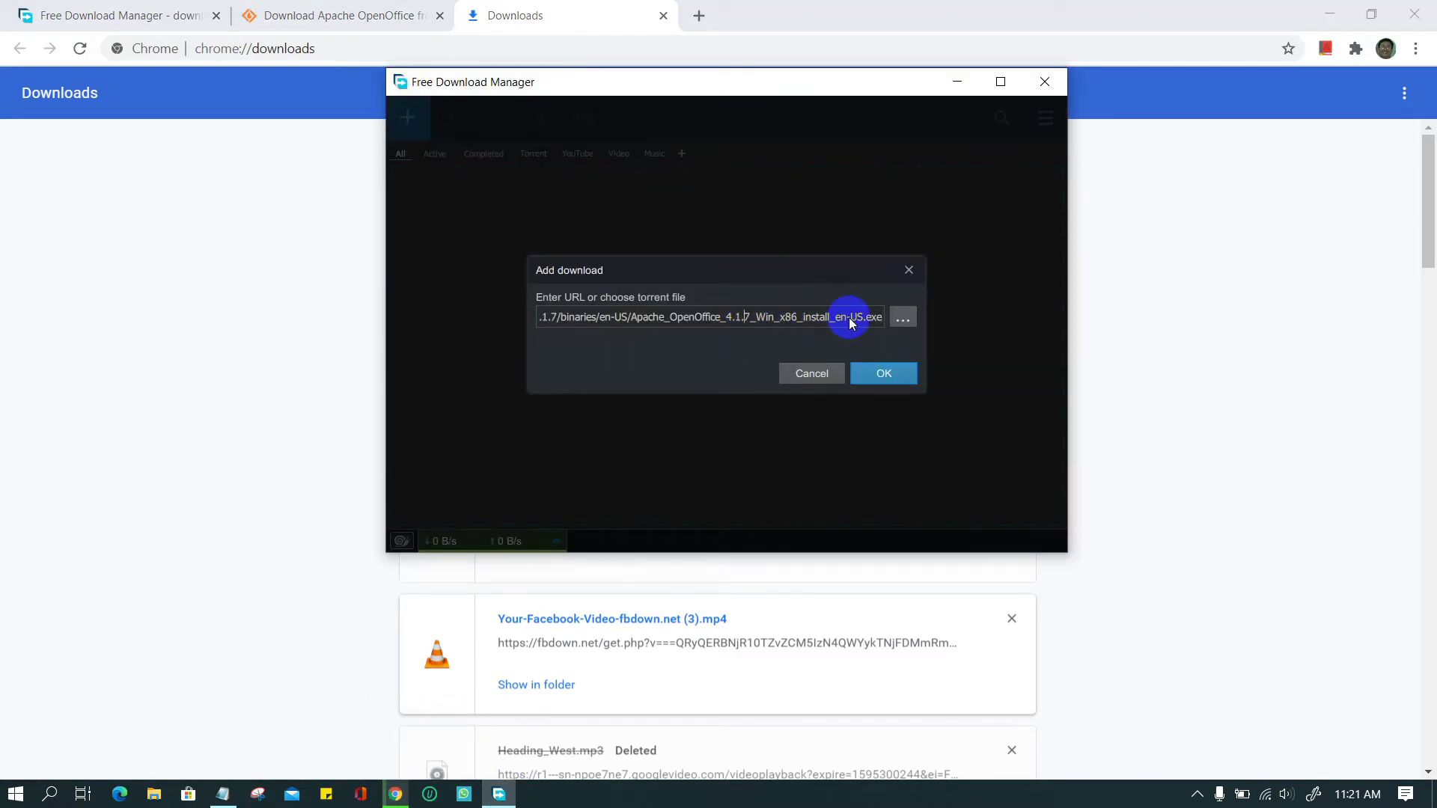
pyautogui.click(582, 318)
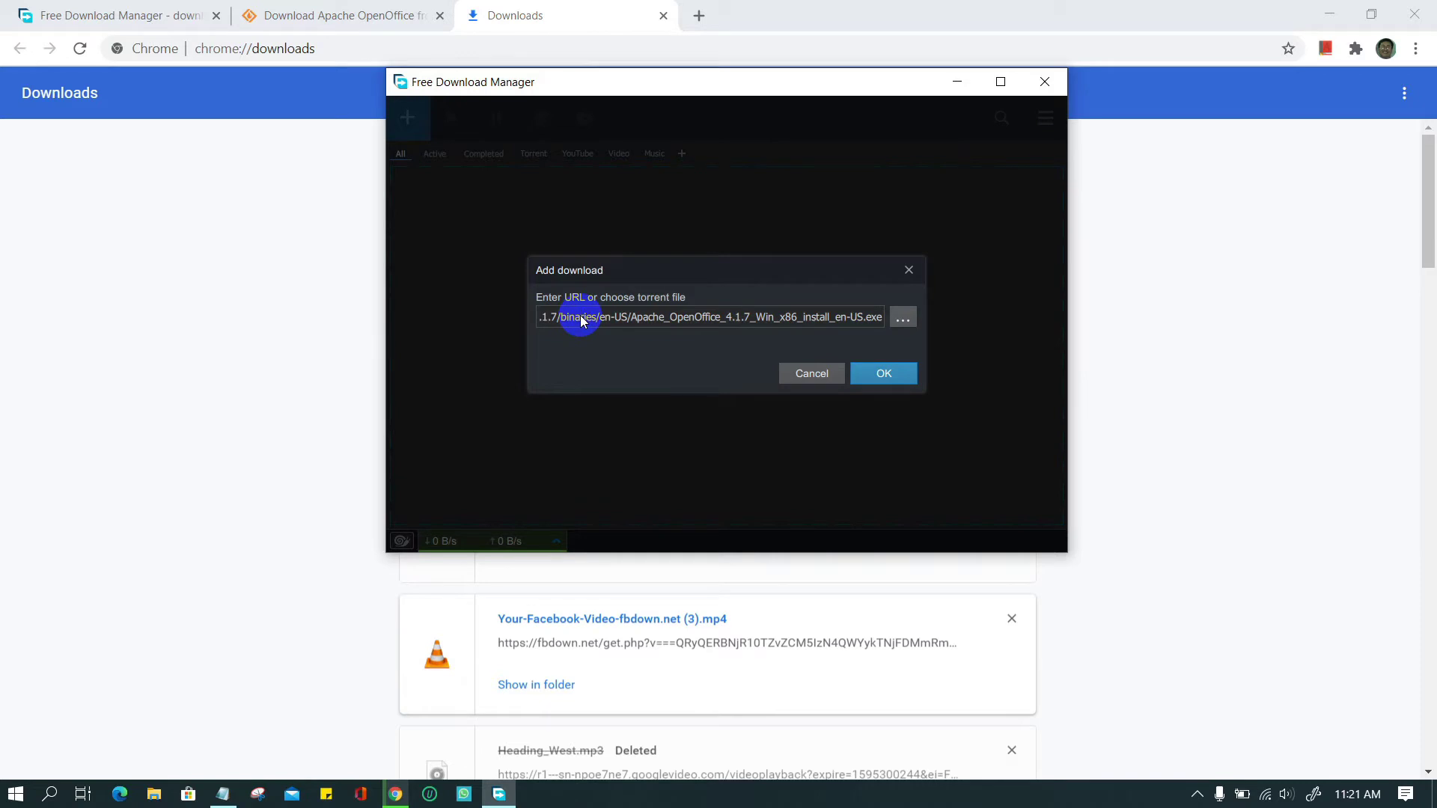
pyautogui.click(873, 378)
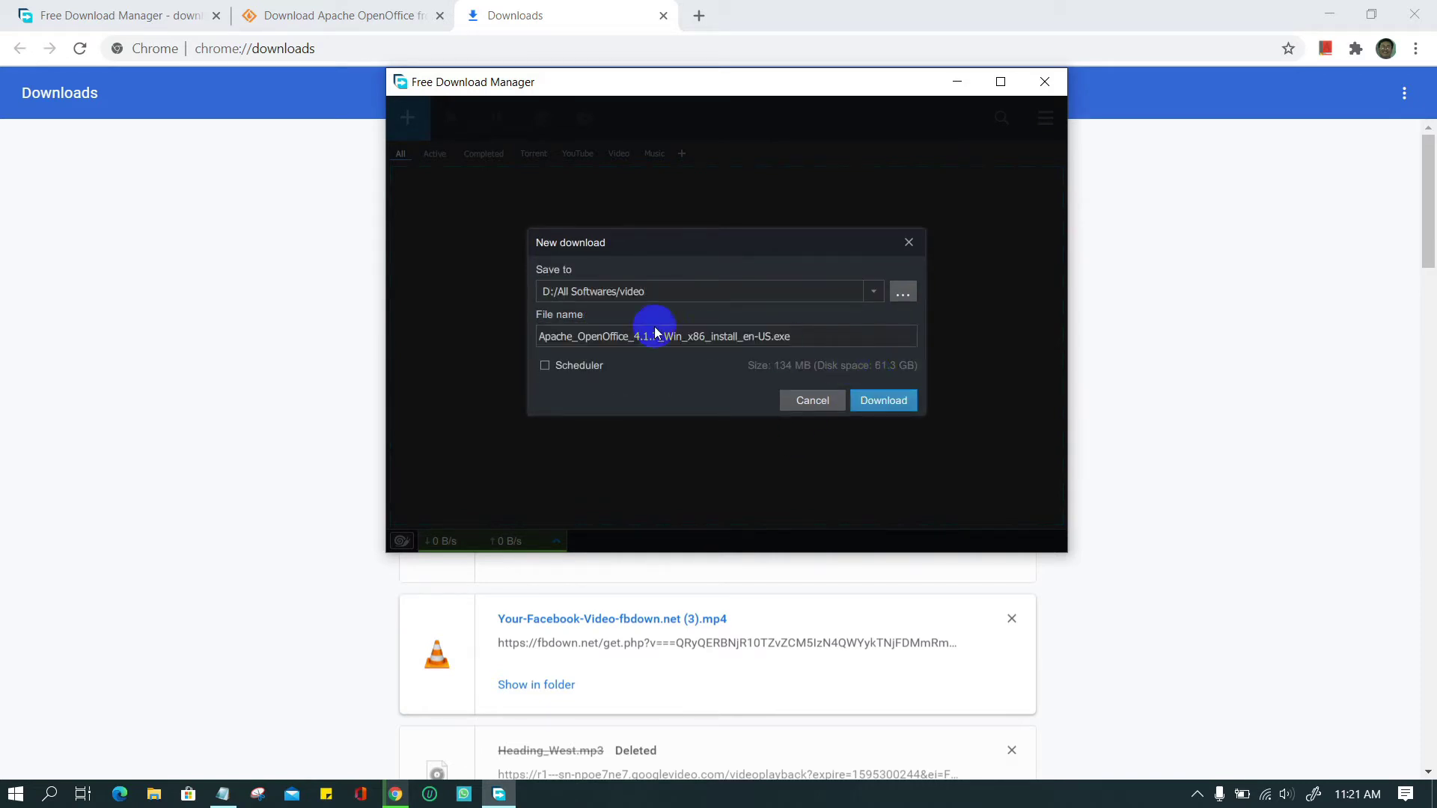
pyautogui.click(786, 389)
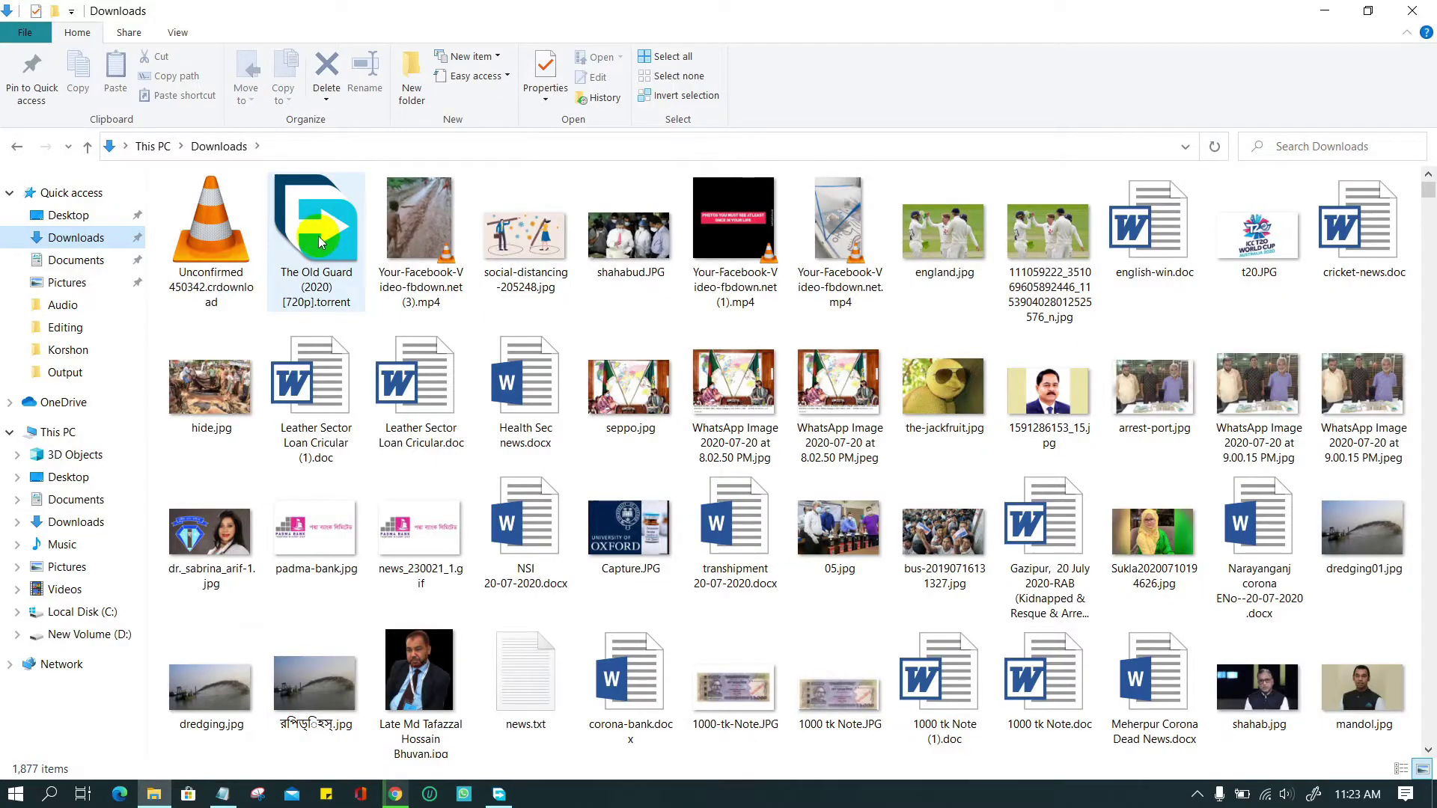
# Step: Open The Old Guard torrent file with Free Download Manager from its context menu
pyautogui.click(313, 217)
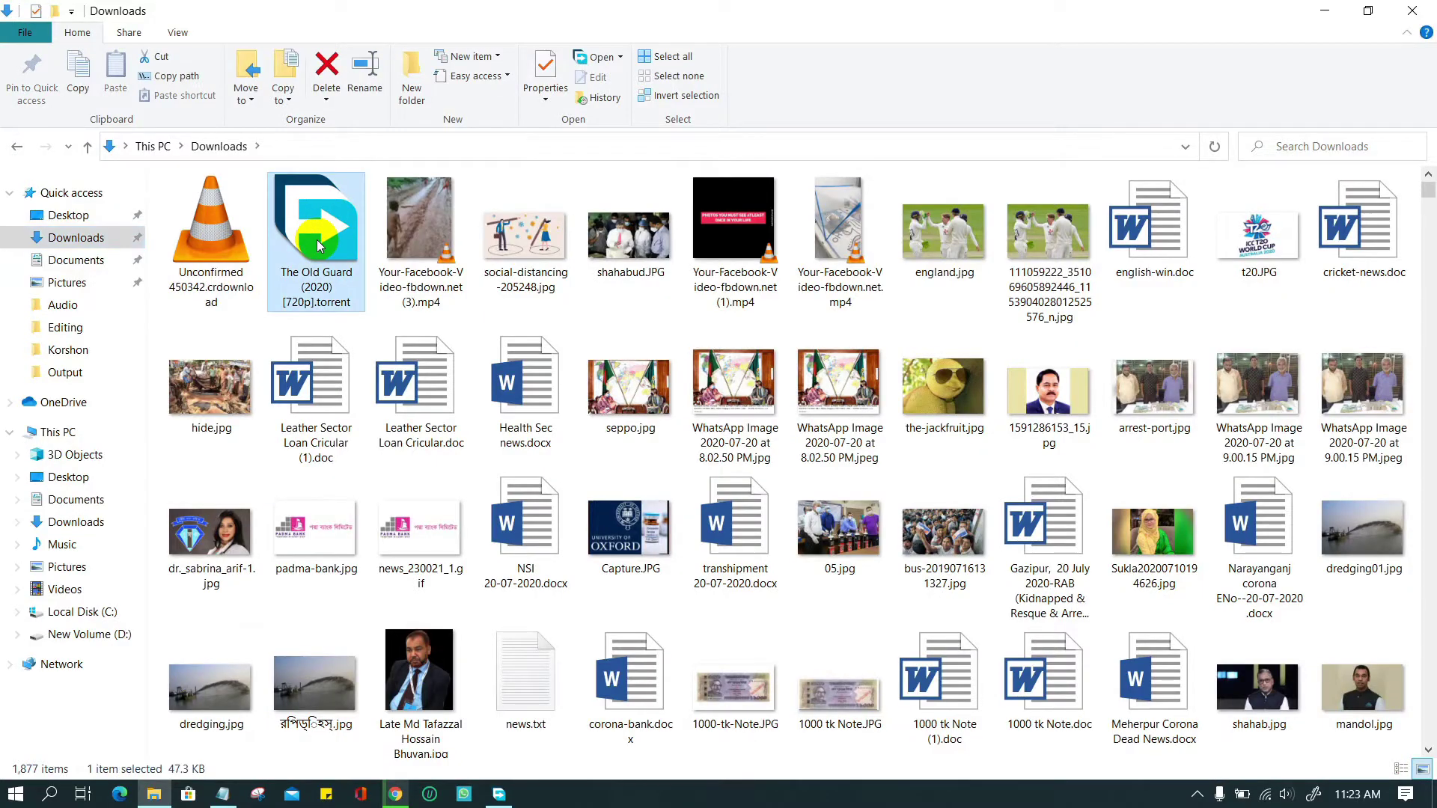
pyautogui.doubleClick(312, 217)
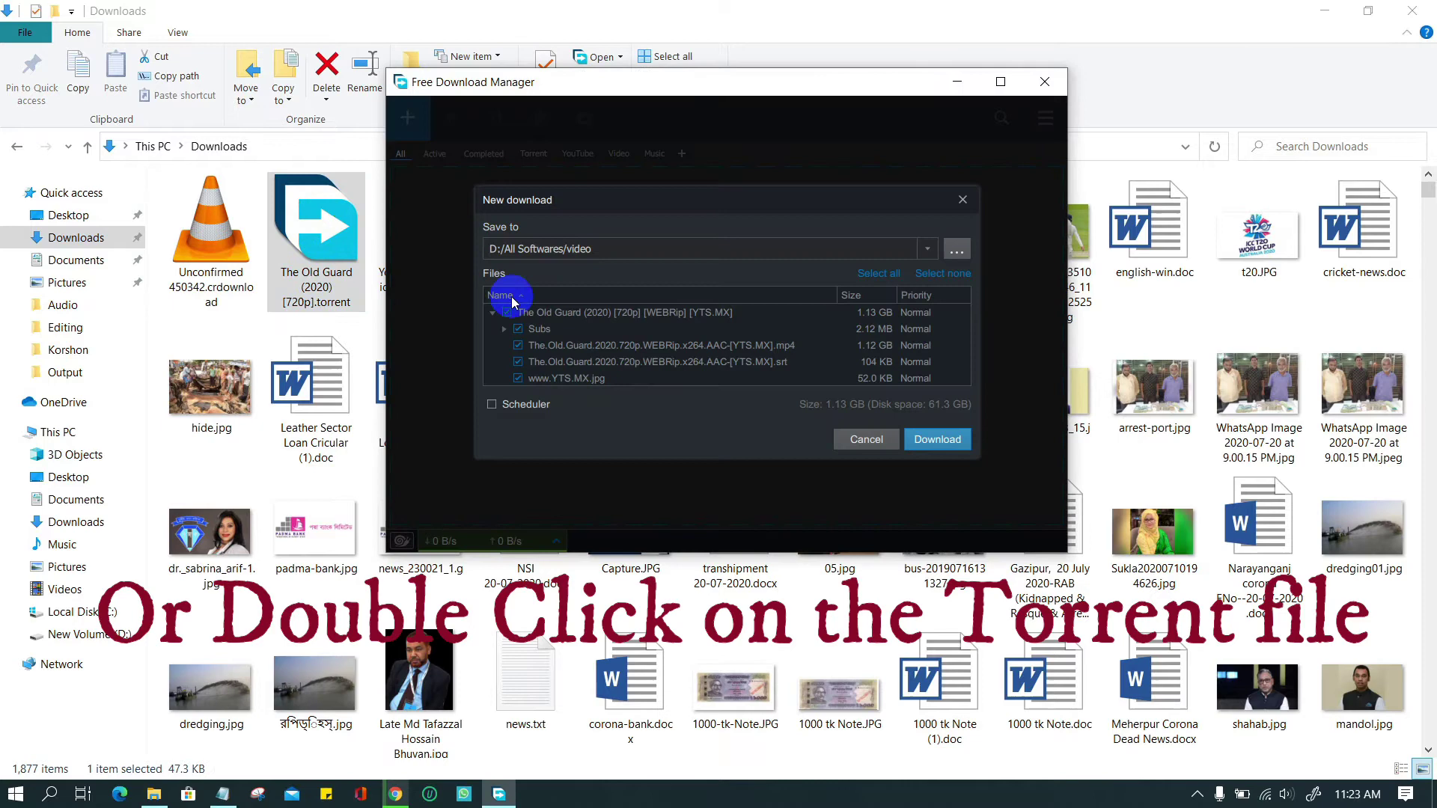
pyautogui.click(866, 439)
pyautogui.rightClick(299, 213)
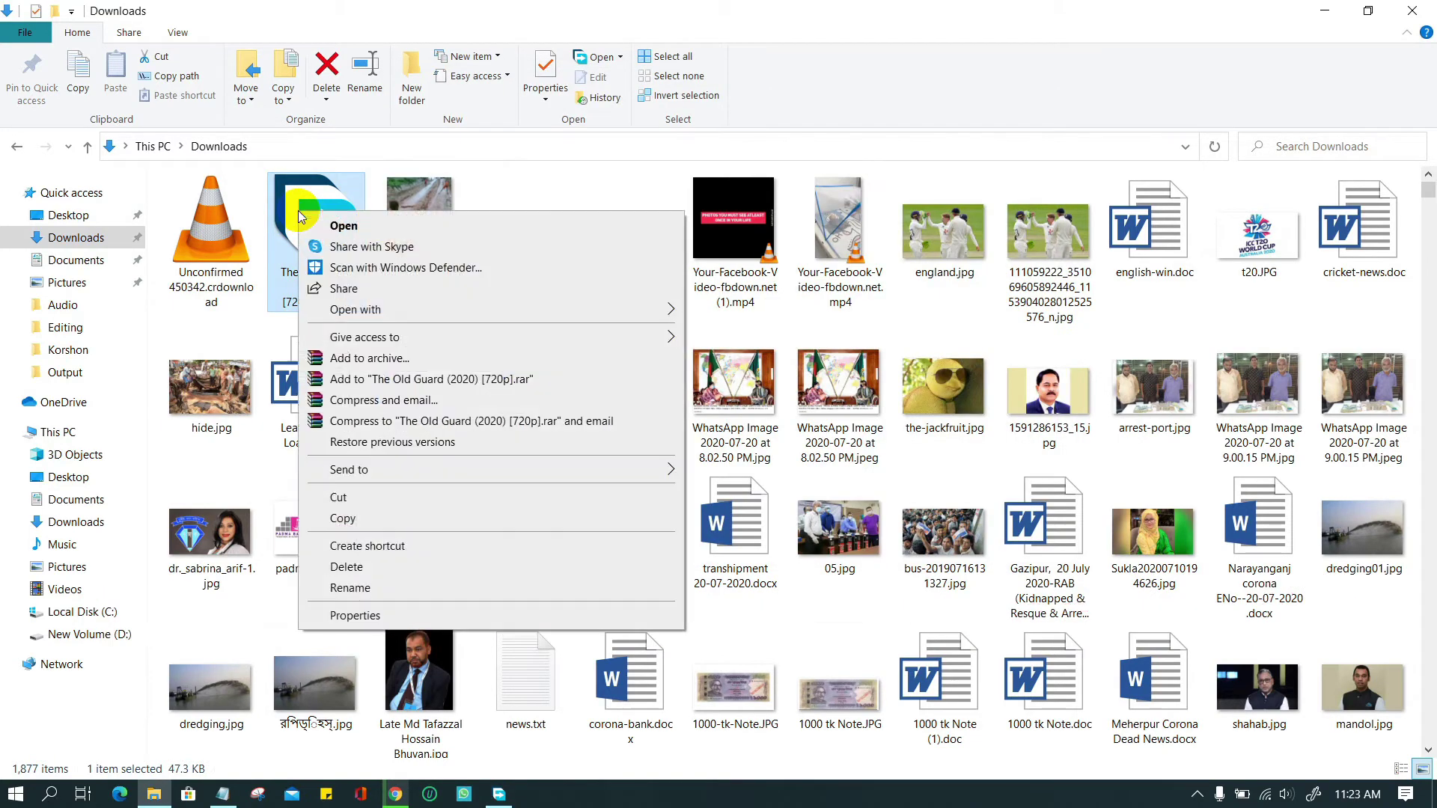
pyautogui.moveTo(396, 309)
pyautogui.click(737, 310)
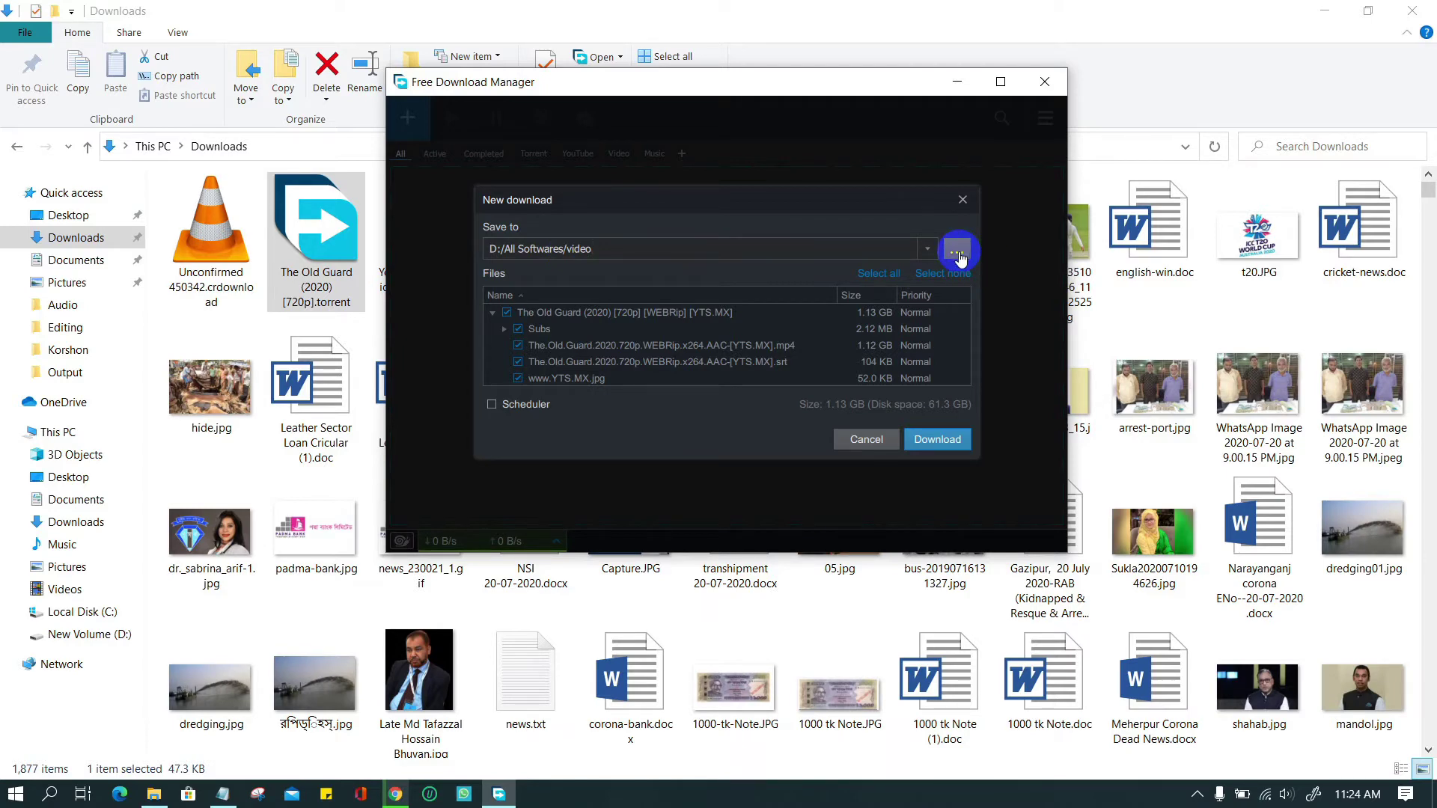
# Step: Set the torrent's save folder to Videos and start the download
pyautogui.click(957, 253)
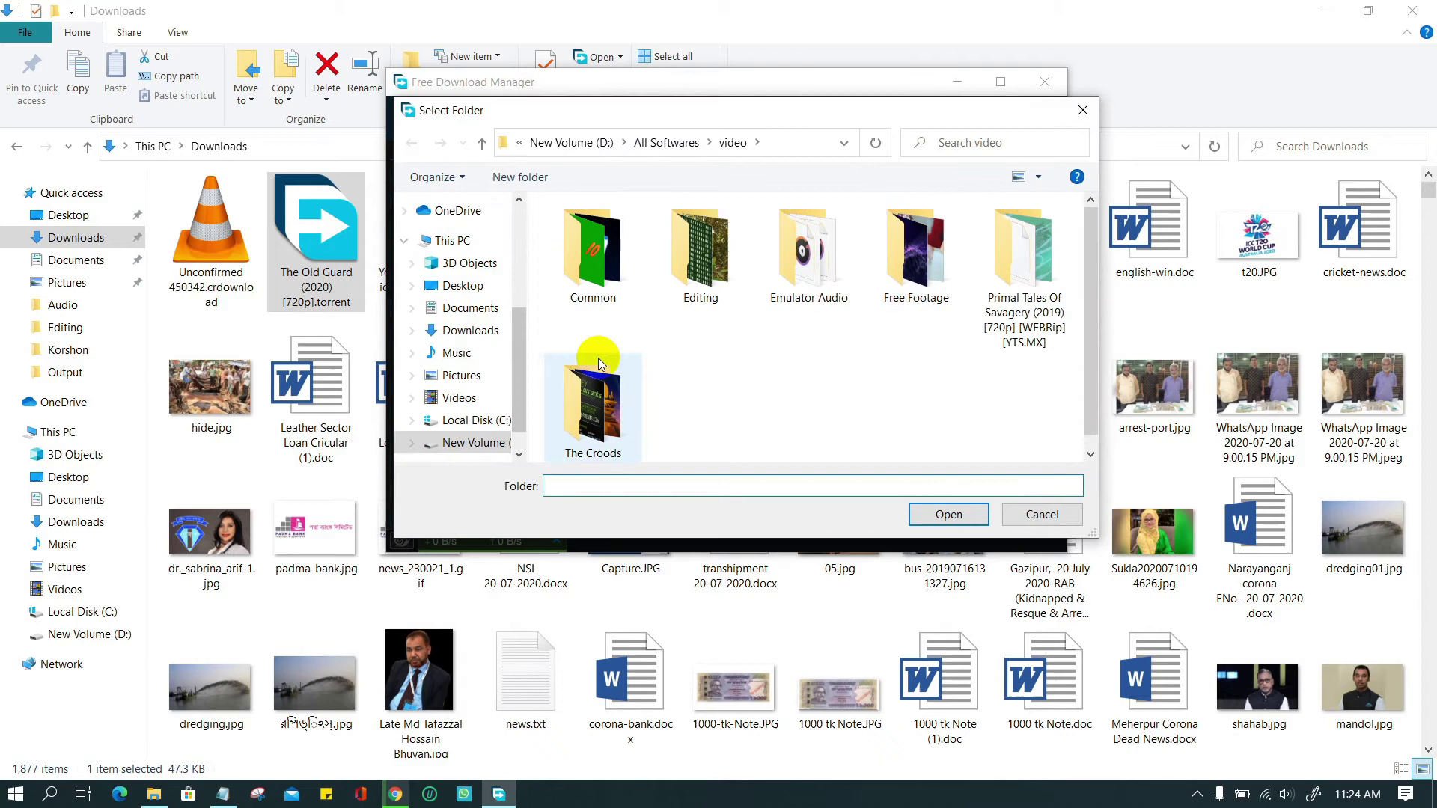
pyautogui.moveTo(516, 344)
pyautogui.mouseDown()
pyautogui.moveTo(514, 276)
pyautogui.moveTo(516, 357)
pyautogui.mouseUp()
pyautogui.click(459, 368)
pyautogui.press('Return')
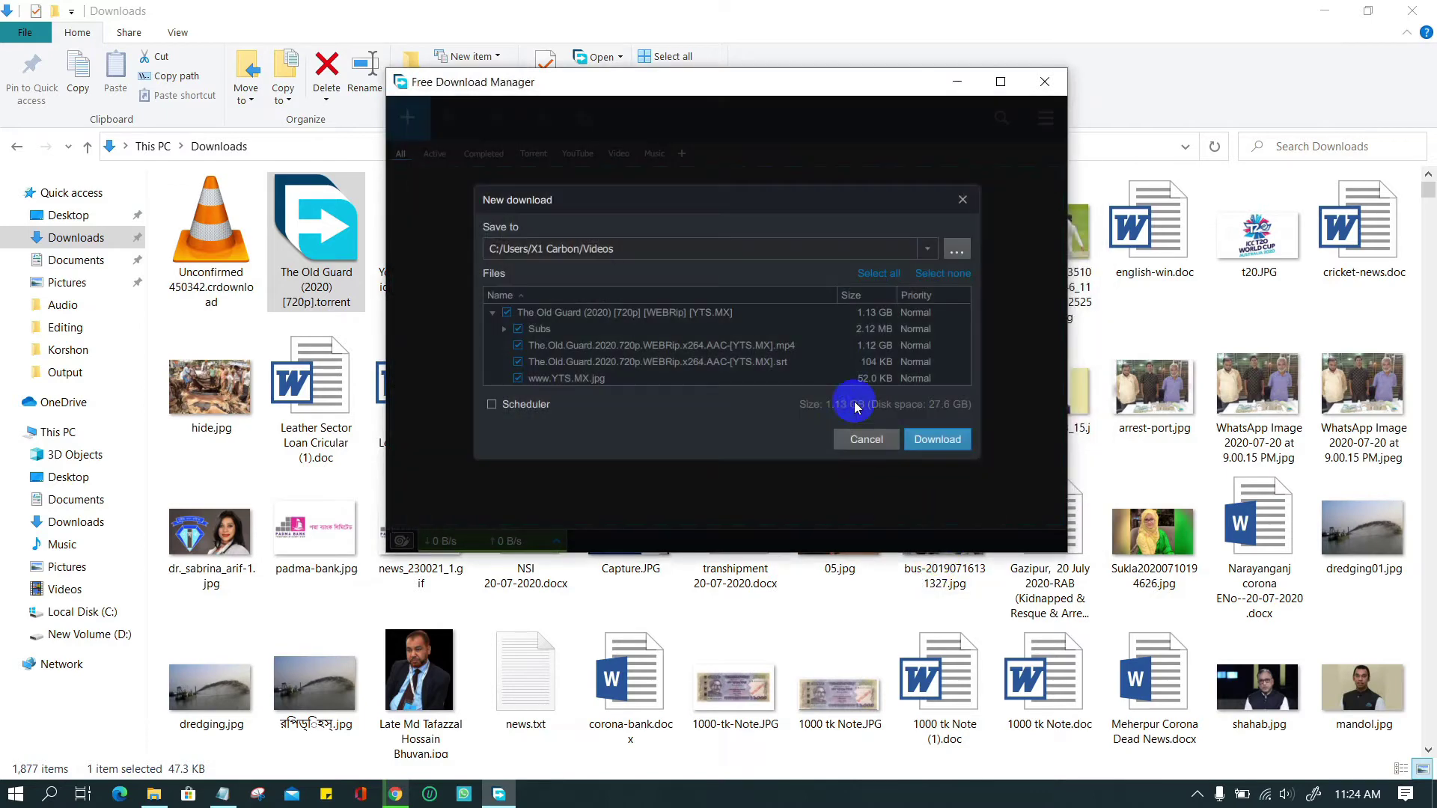
pyautogui.click(938, 440)
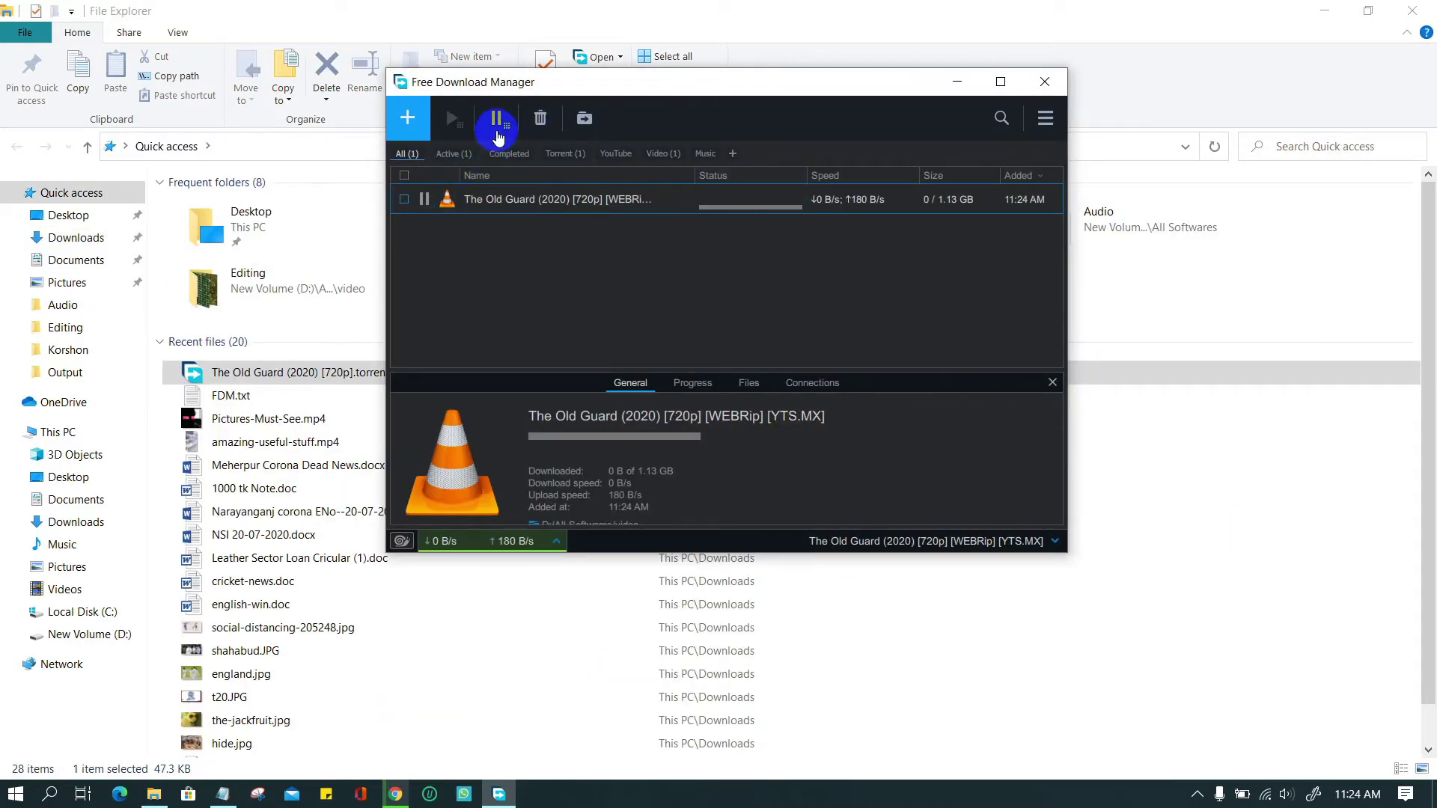
# Step: Pause and resume all downloads, then pause The Old Guard torrent and delete it with its files
pyautogui.click(497, 120)
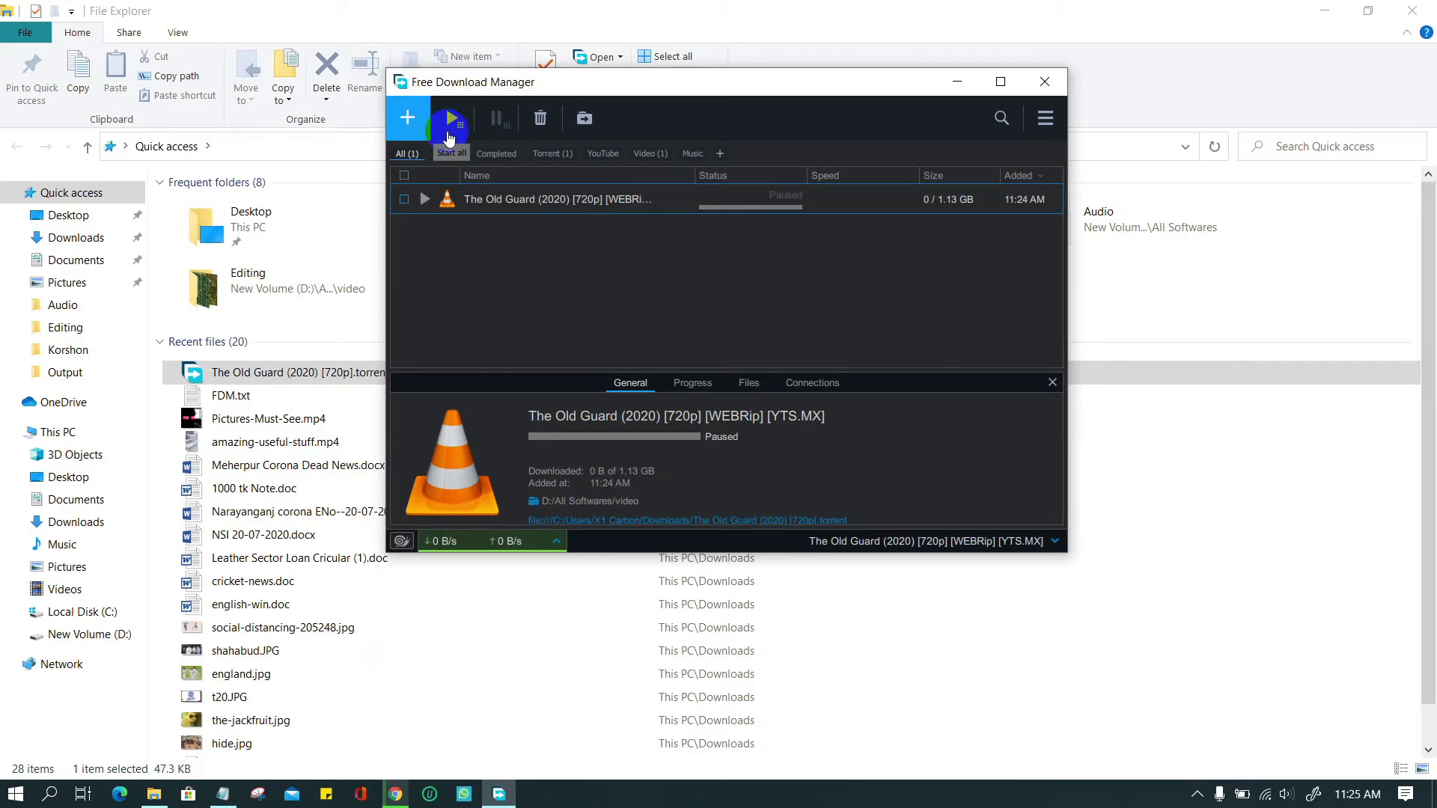
pyautogui.click(451, 119)
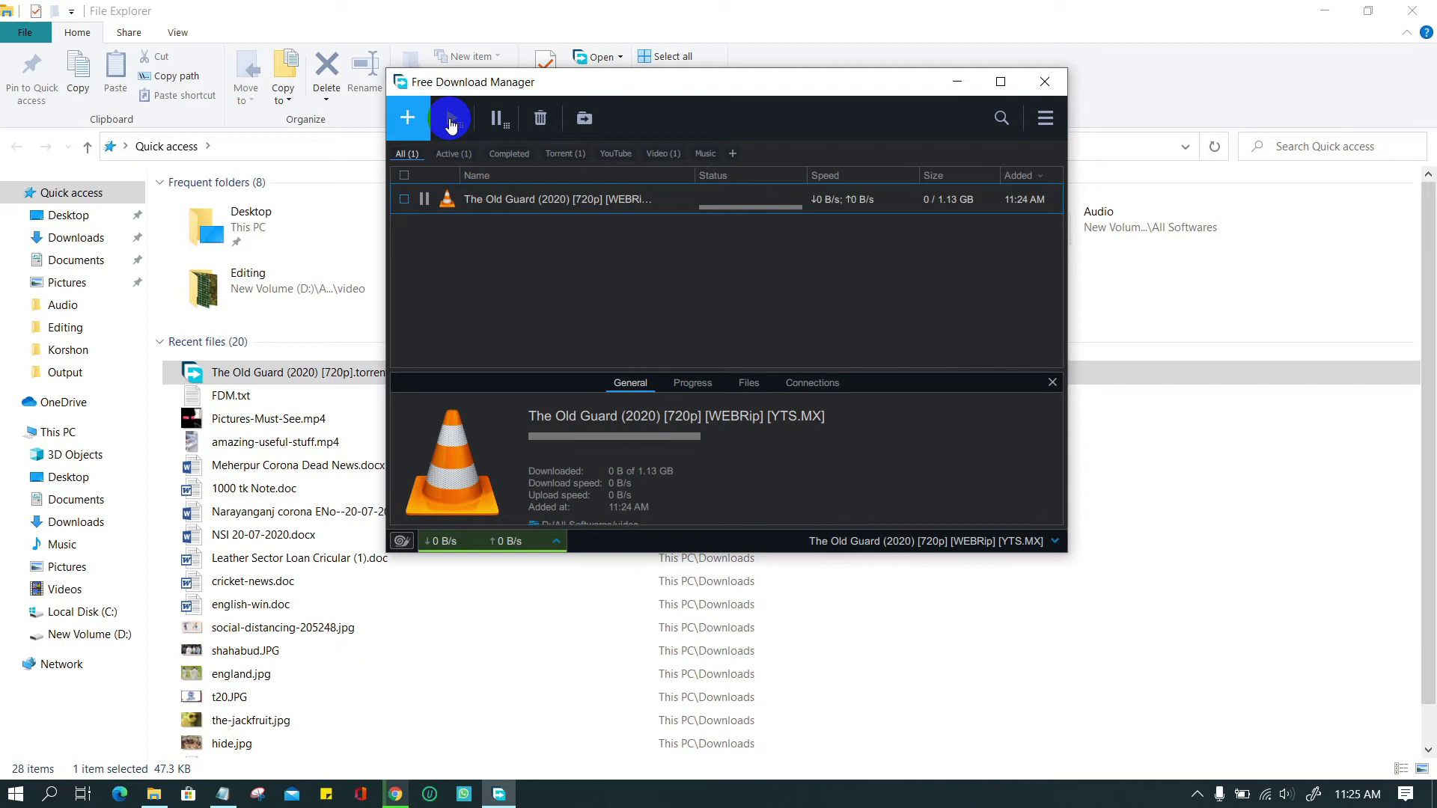
pyautogui.click(404, 199)
pyautogui.click(495, 118)
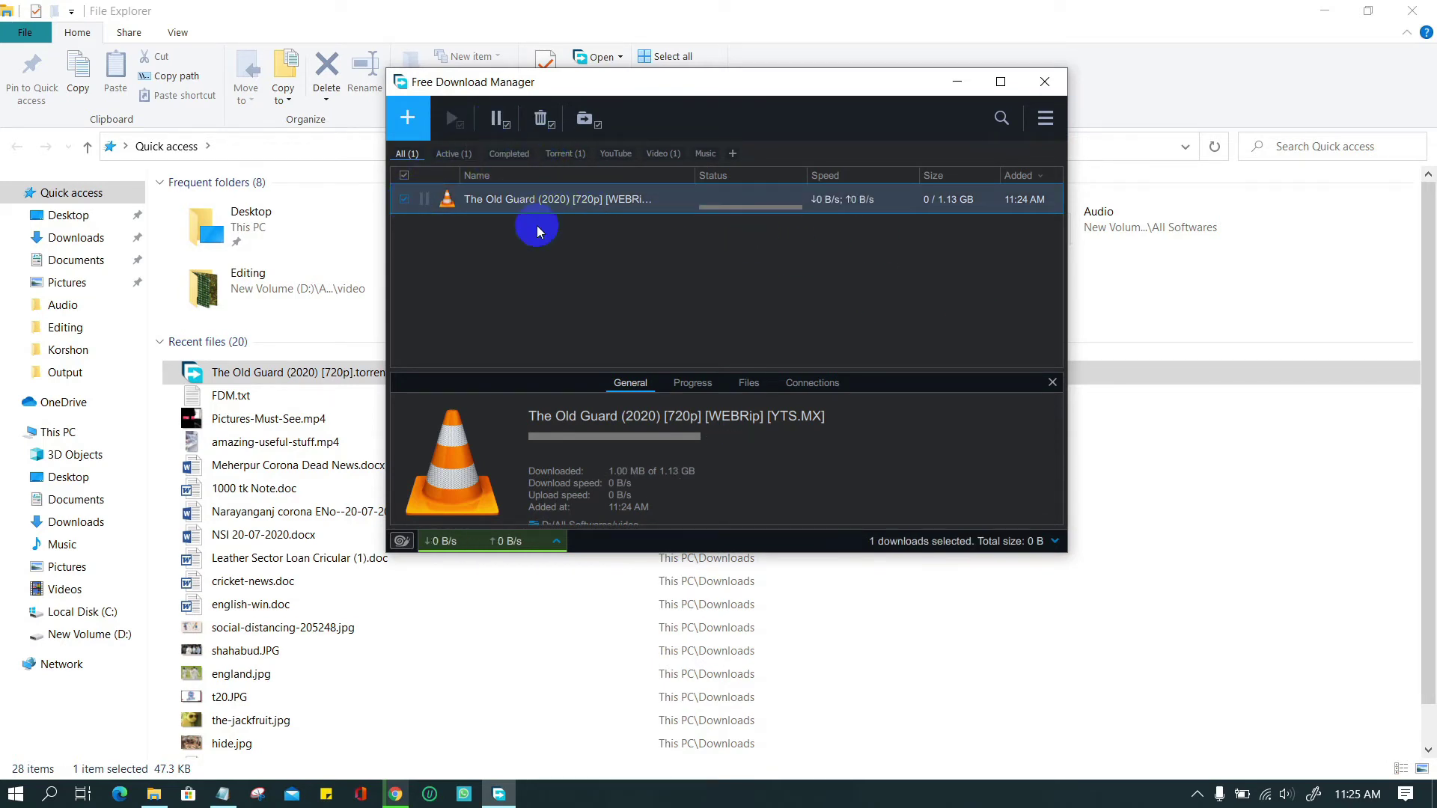
pyautogui.click(545, 121)
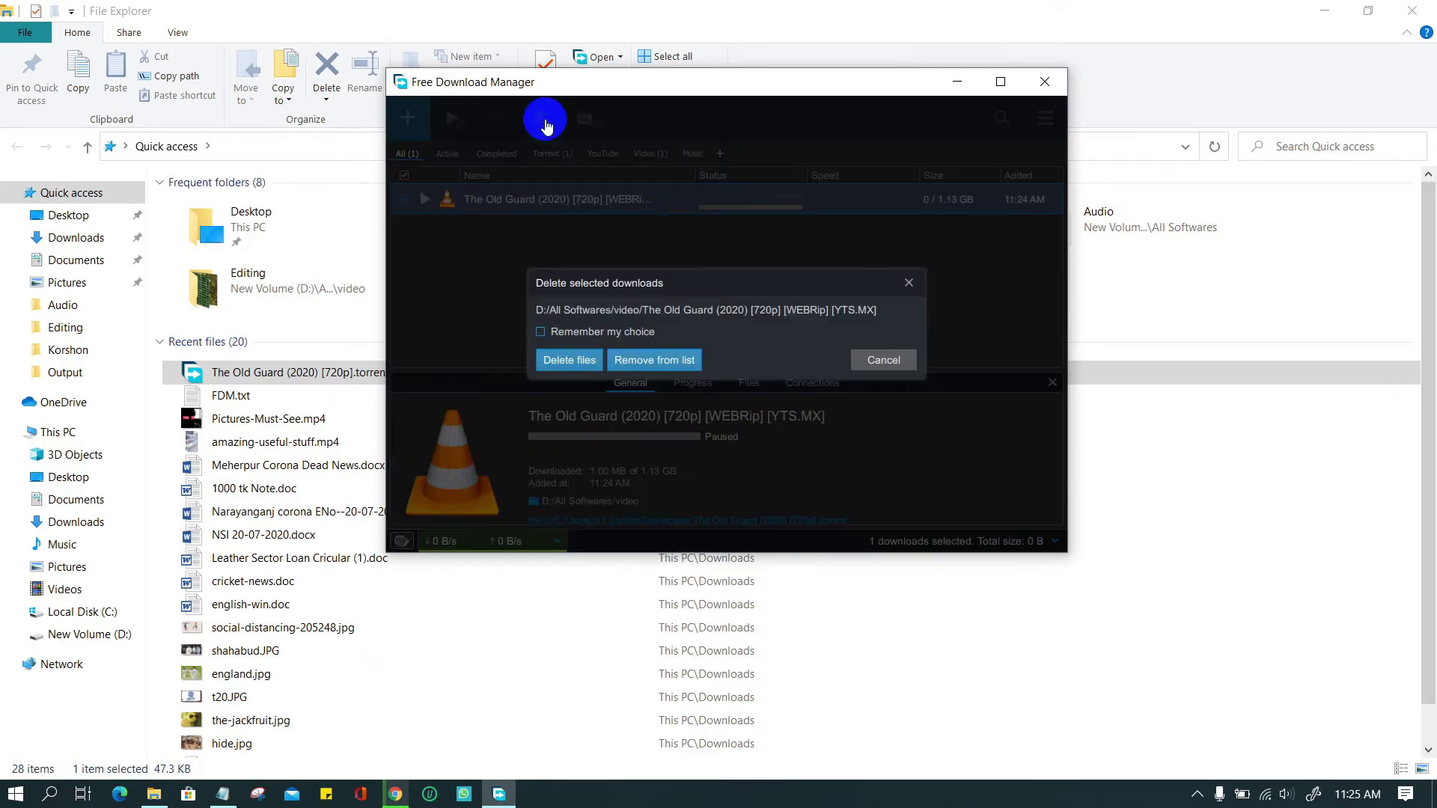
pyautogui.click(569, 360)
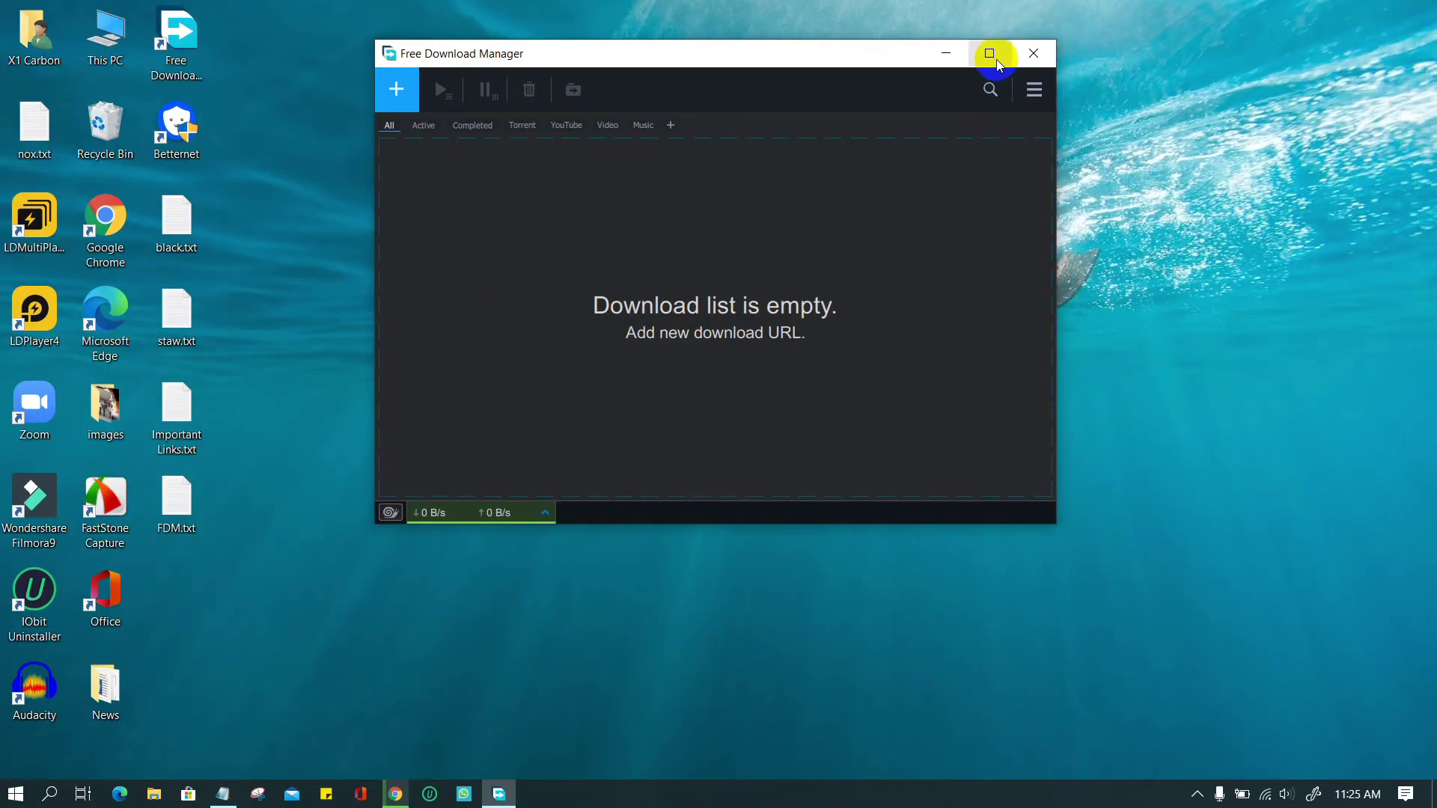
# Step: Open Preferences and try the Light theme before switching back to Dark
pyautogui.click(1033, 91)
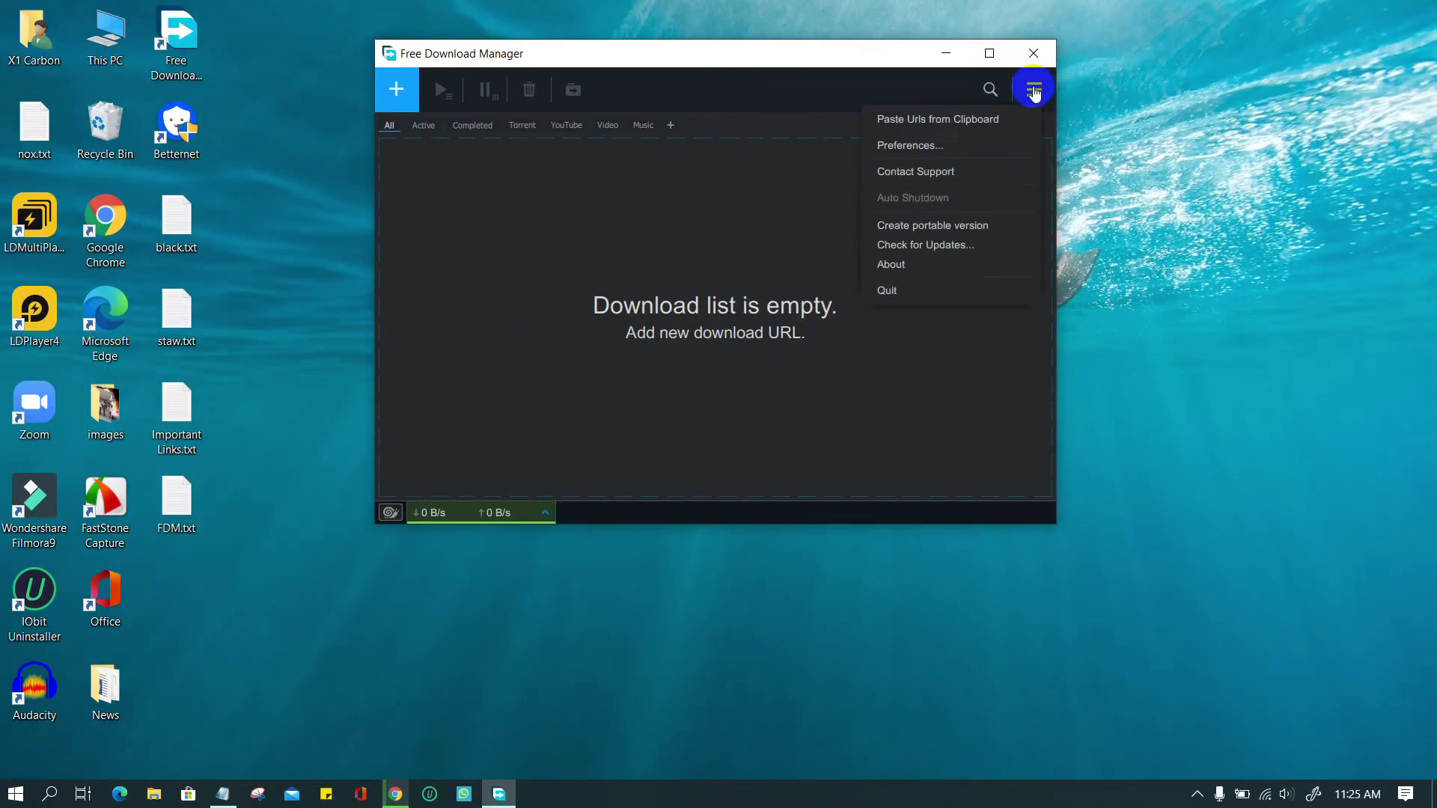
pyautogui.click(926, 146)
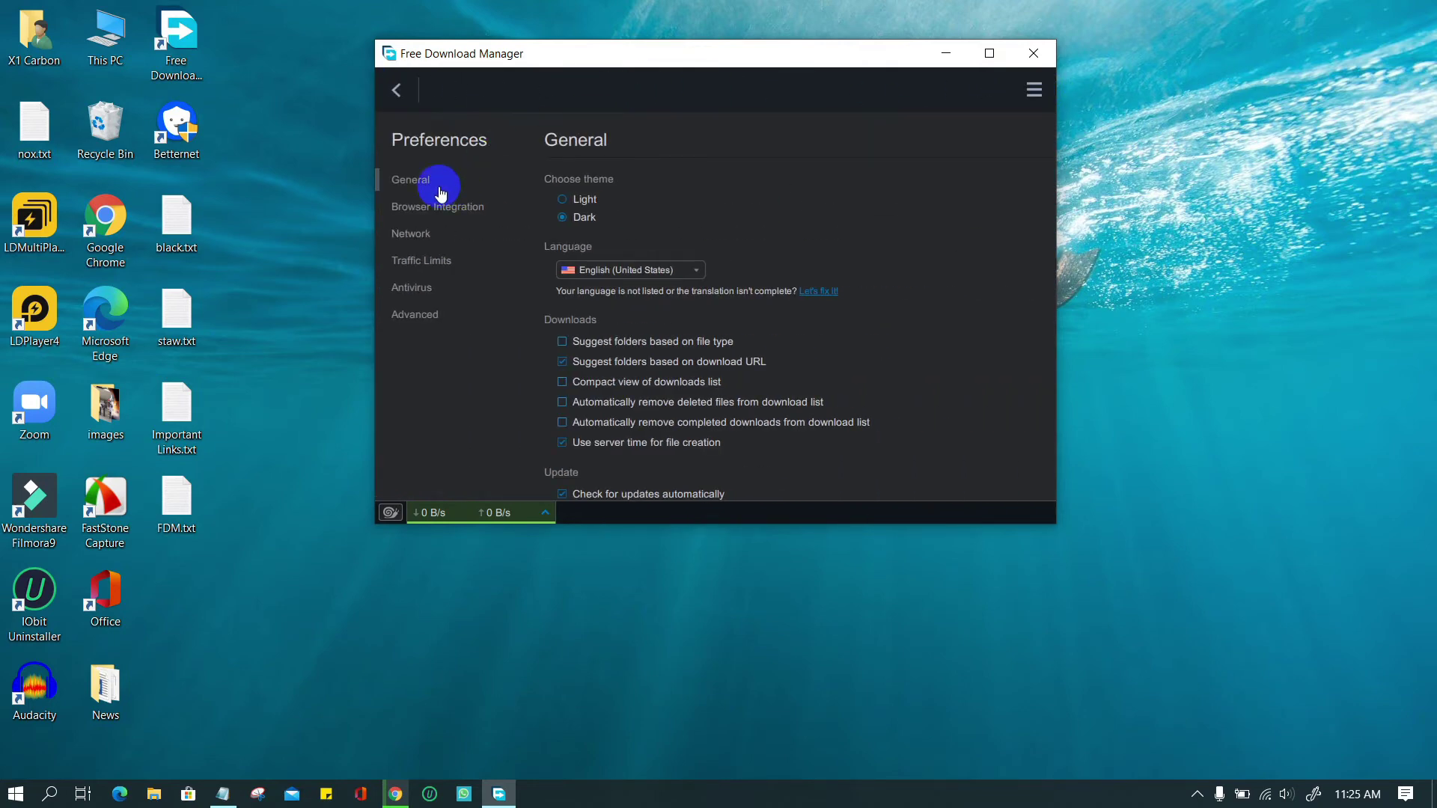
pyautogui.click(564, 199)
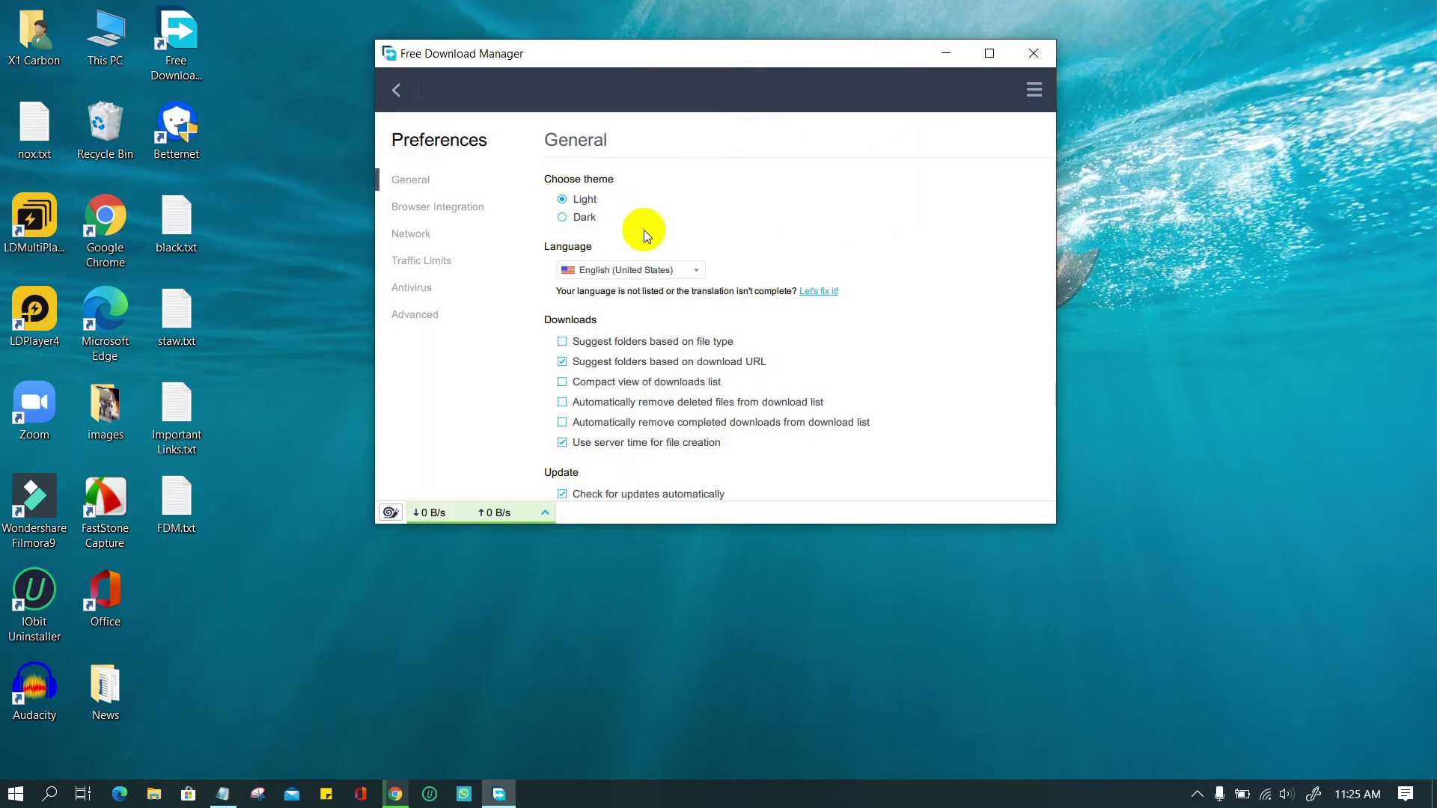
pyautogui.click(563, 218)
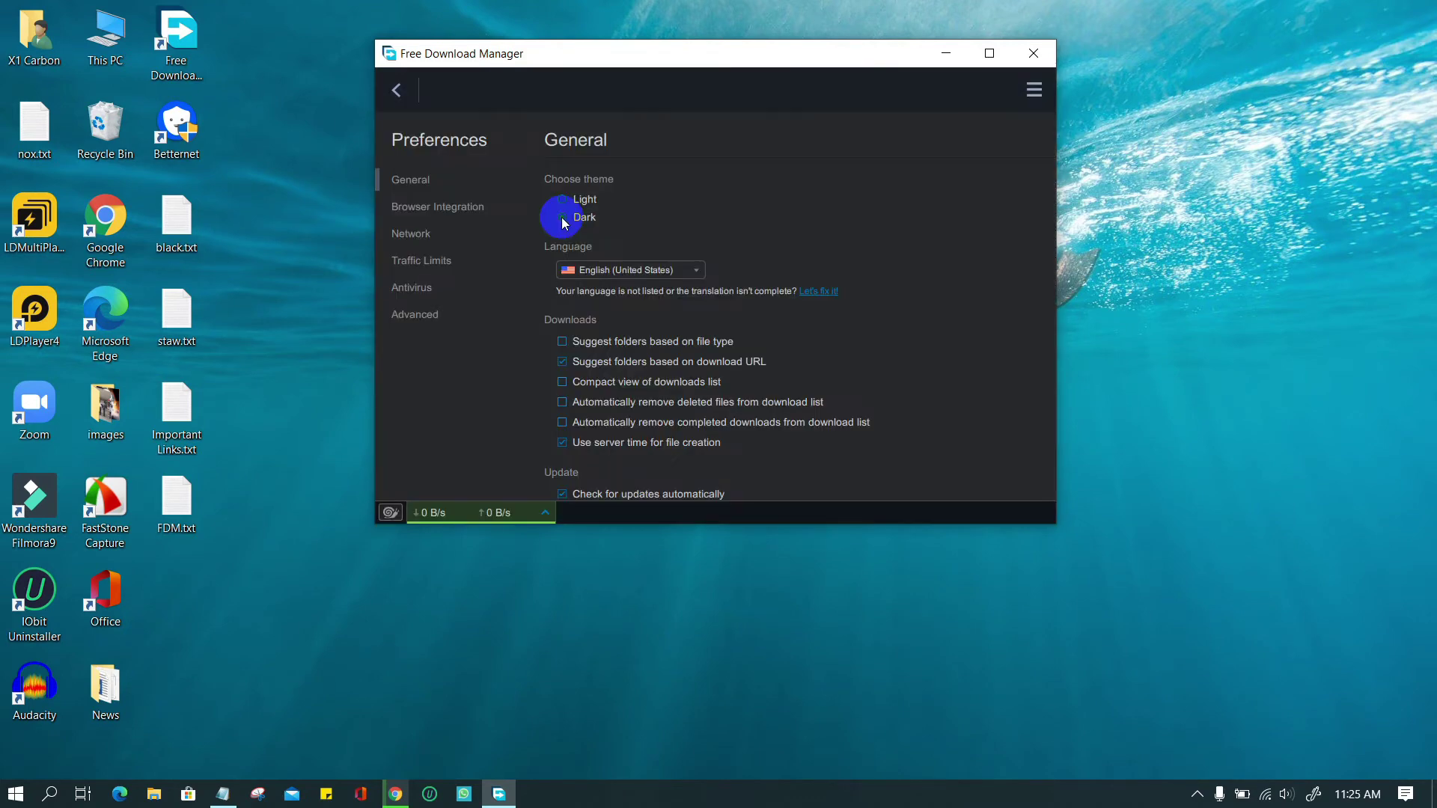
# Step: Keep English (United States) as the language and tick Suggest folders based on download URL
pyautogui.click(666, 271)
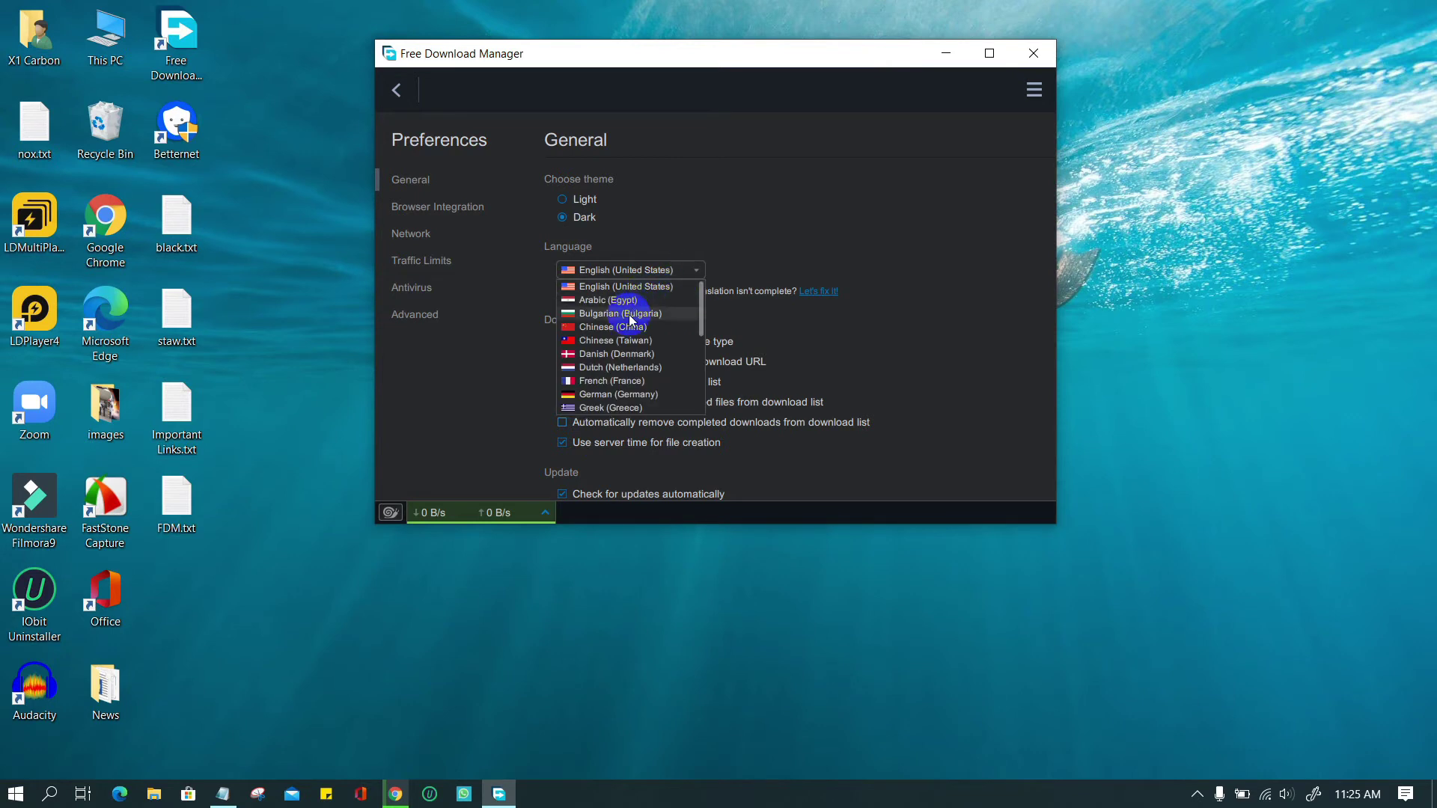
pyautogui.scroll(-5, 632, 369)
pyautogui.scroll(5, 632, 369)
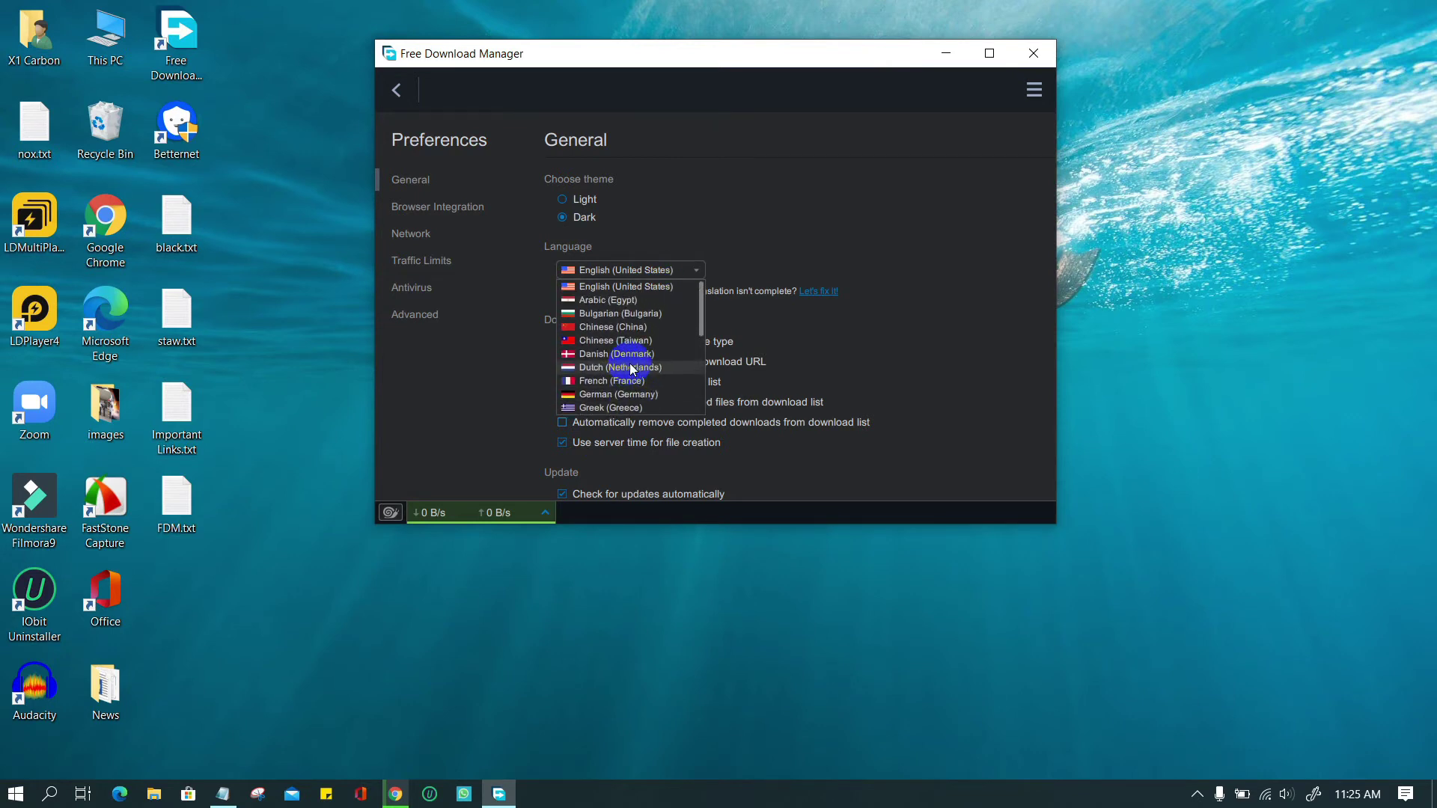
pyautogui.click(856, 220)
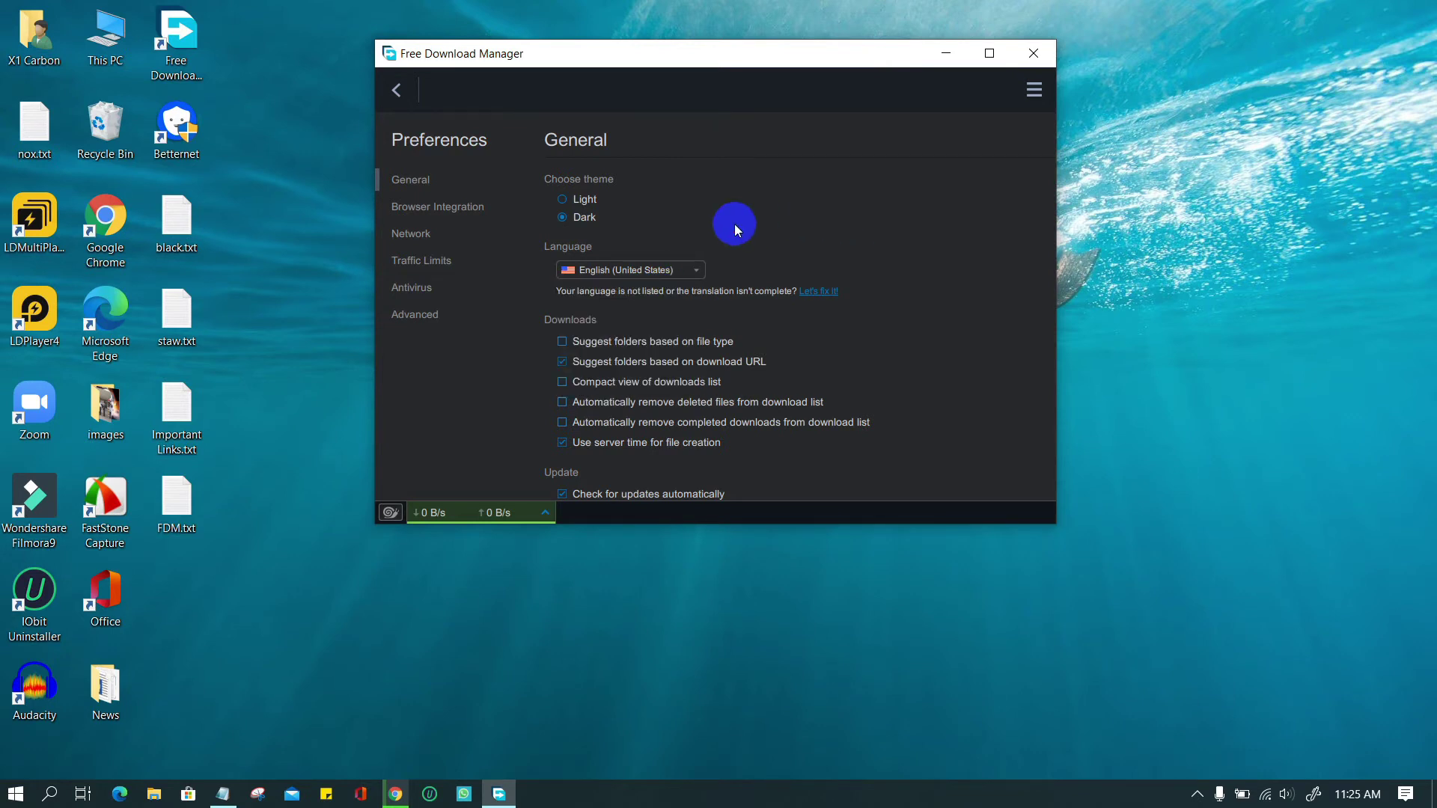
pyautogui.click(574, 361)
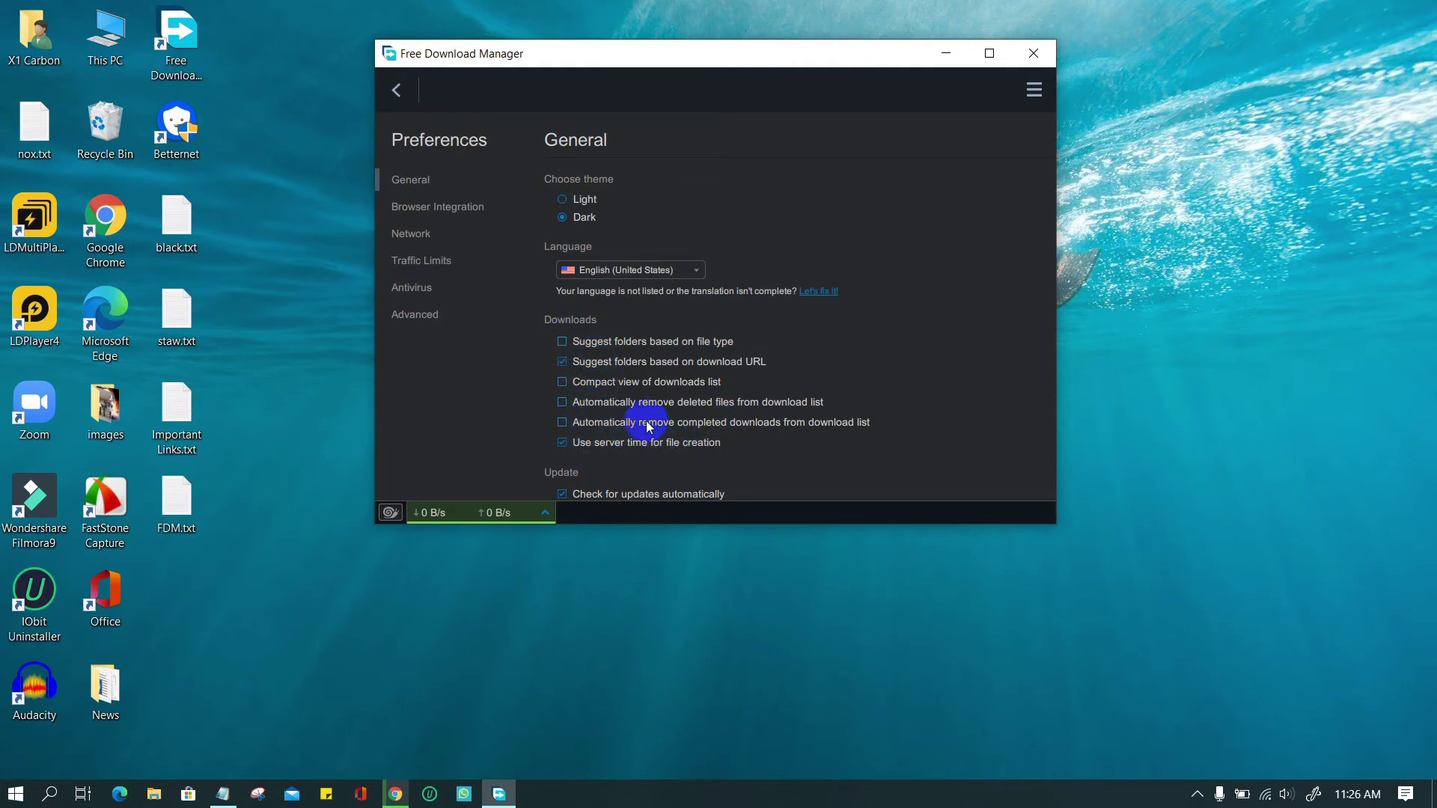
# Step: Review Browser Integration with Other supported browsers expanded, then show Traffic Limits
pyautogui.click(448, 212)
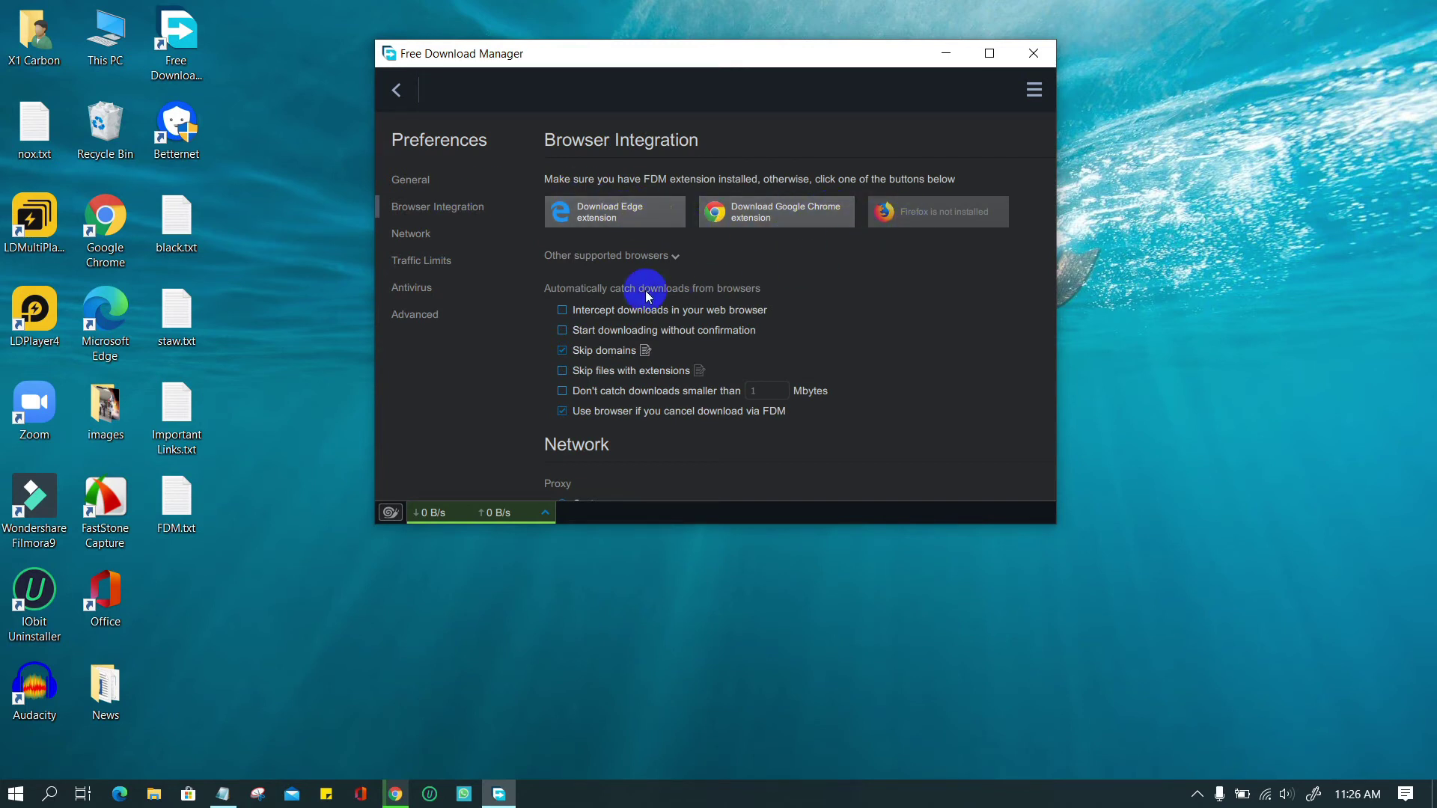
pyautogui.click(670, 258)
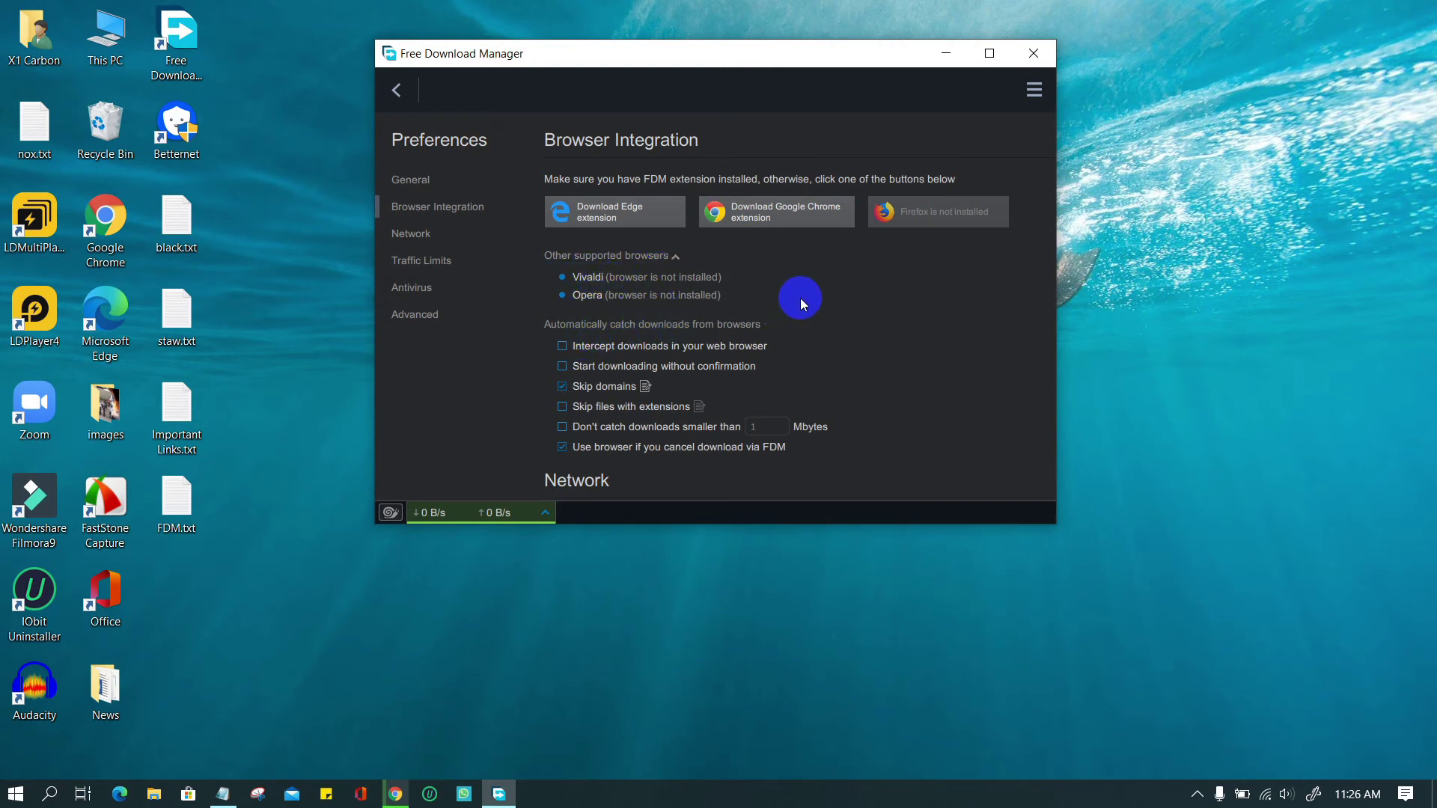
pyautogui.scroll(-2, 799, 298)
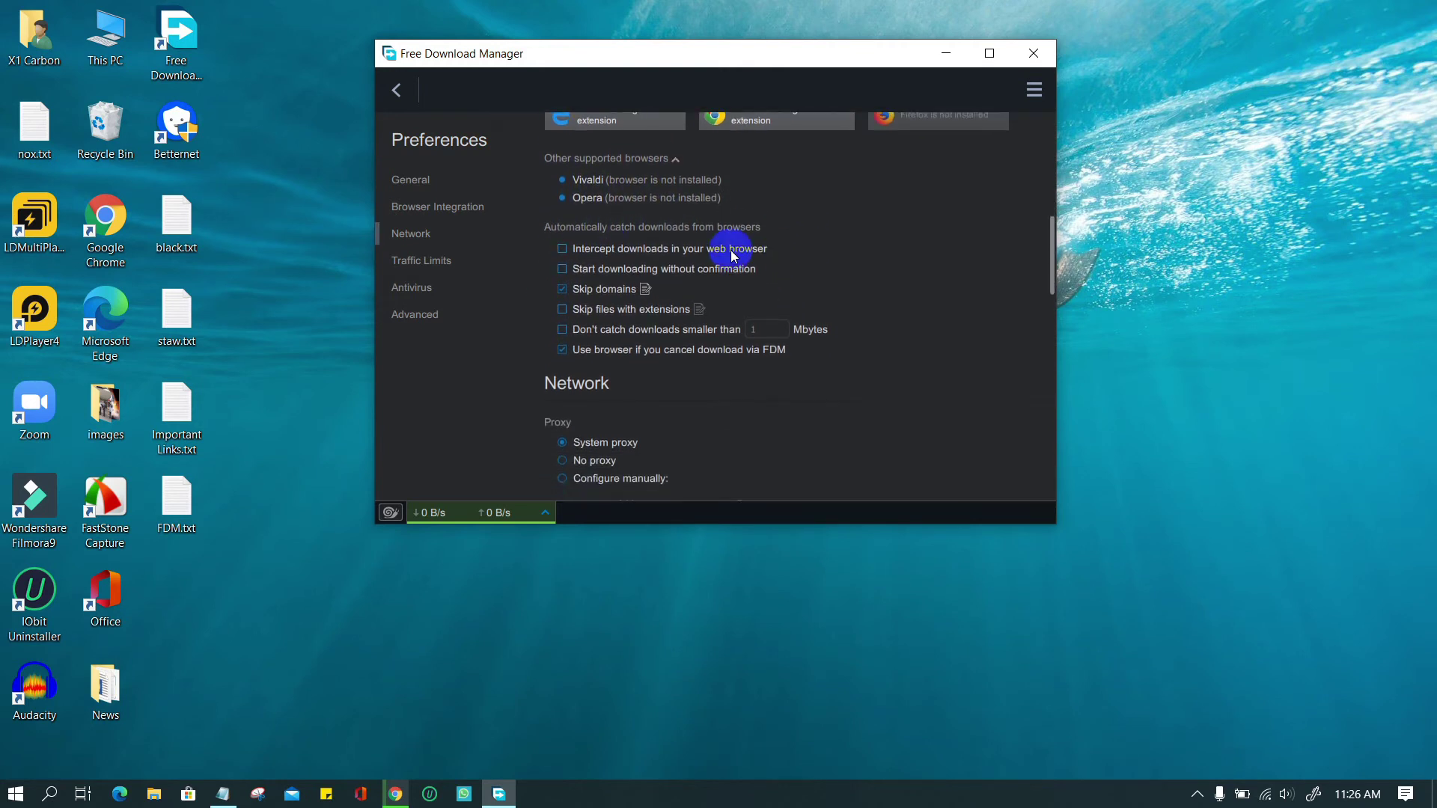
pyautogui.click(441, 262)
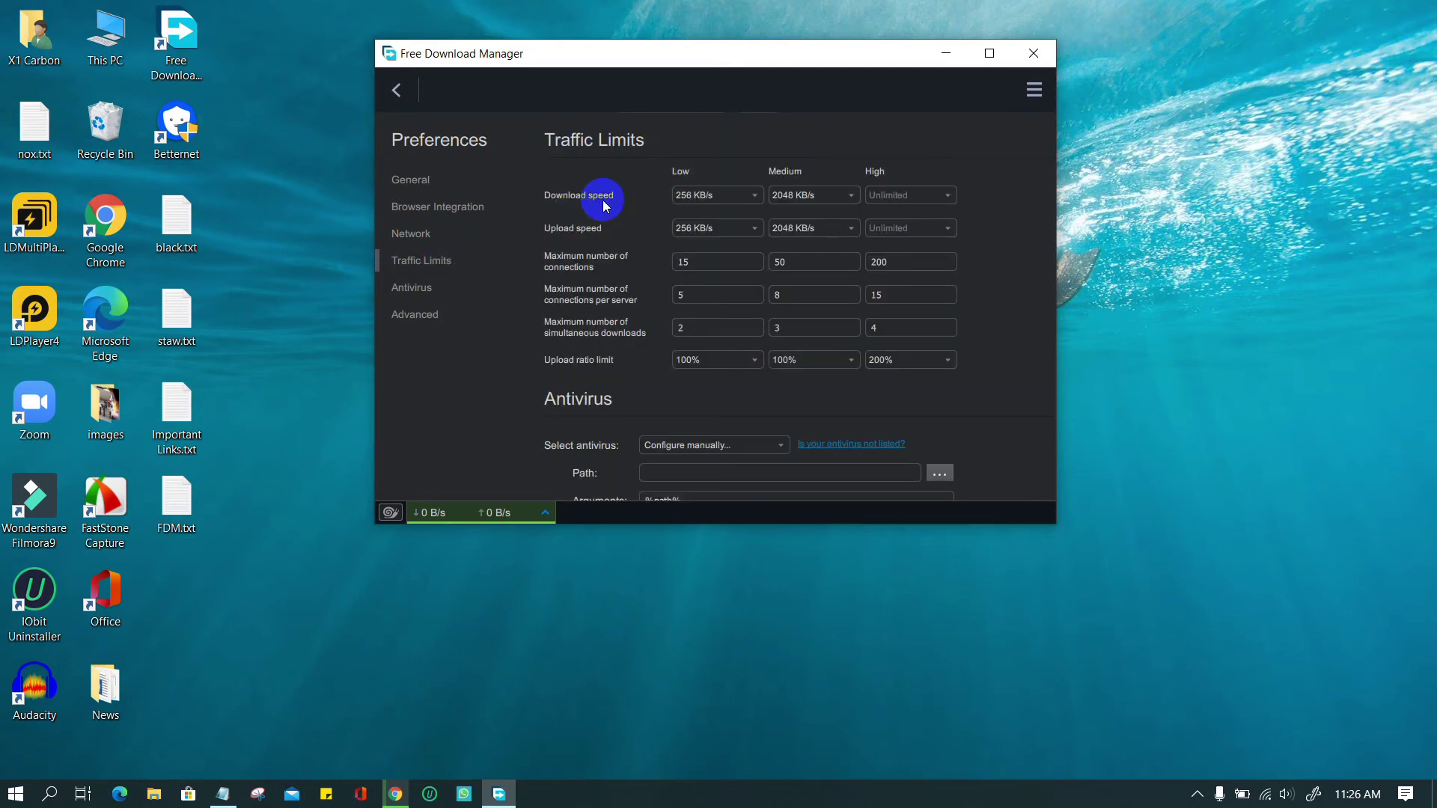
pyautogui.click(698, 196)
pyautogui.click(735, 163)
pyautogui.click(827, 197)
pyautogui.click(935, 176)
# Step: Select Windows Defender Antivirus as the scanner, leaving Automatically perform virus check unticked
pyautogui.click(413, 287)
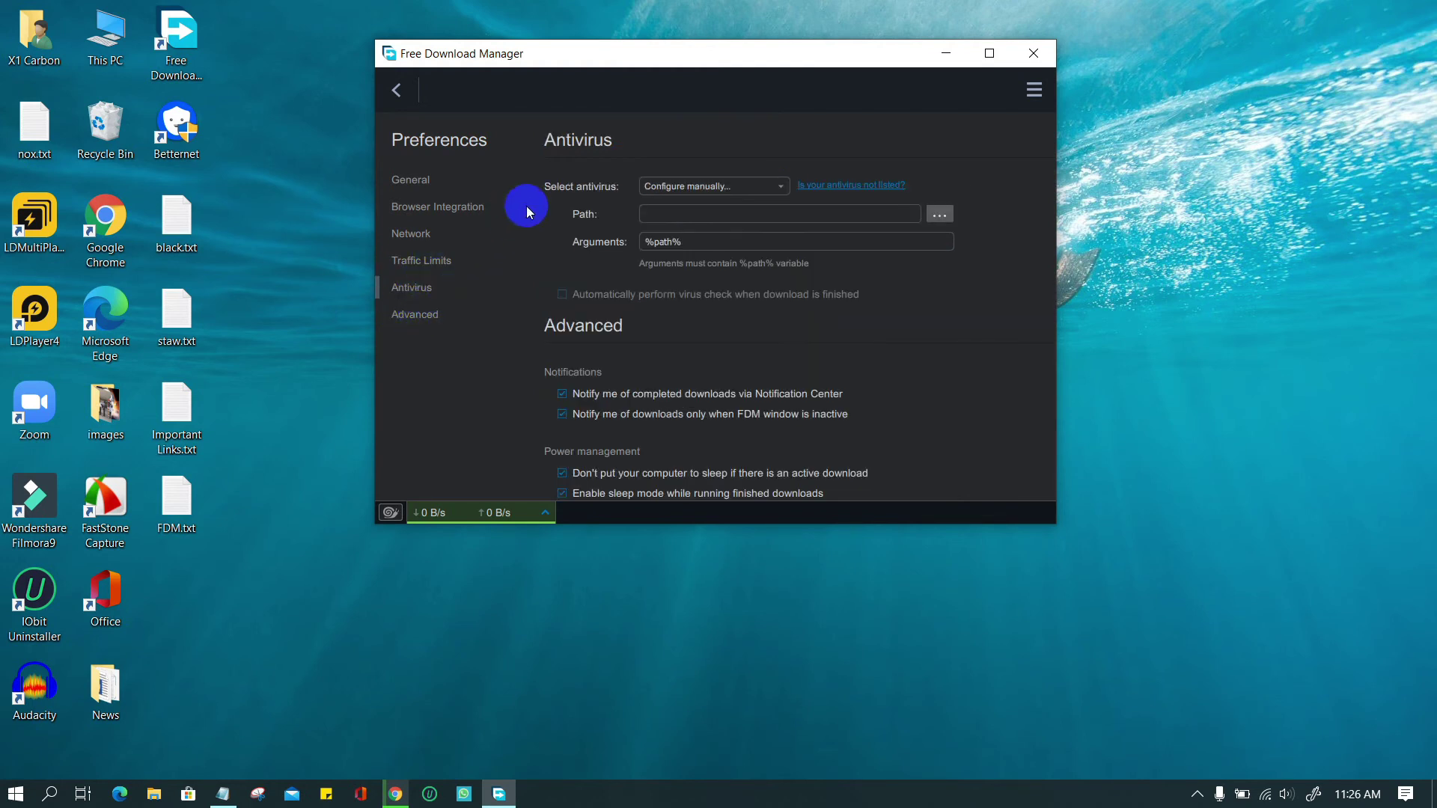
pyautogui.click(766, 189)
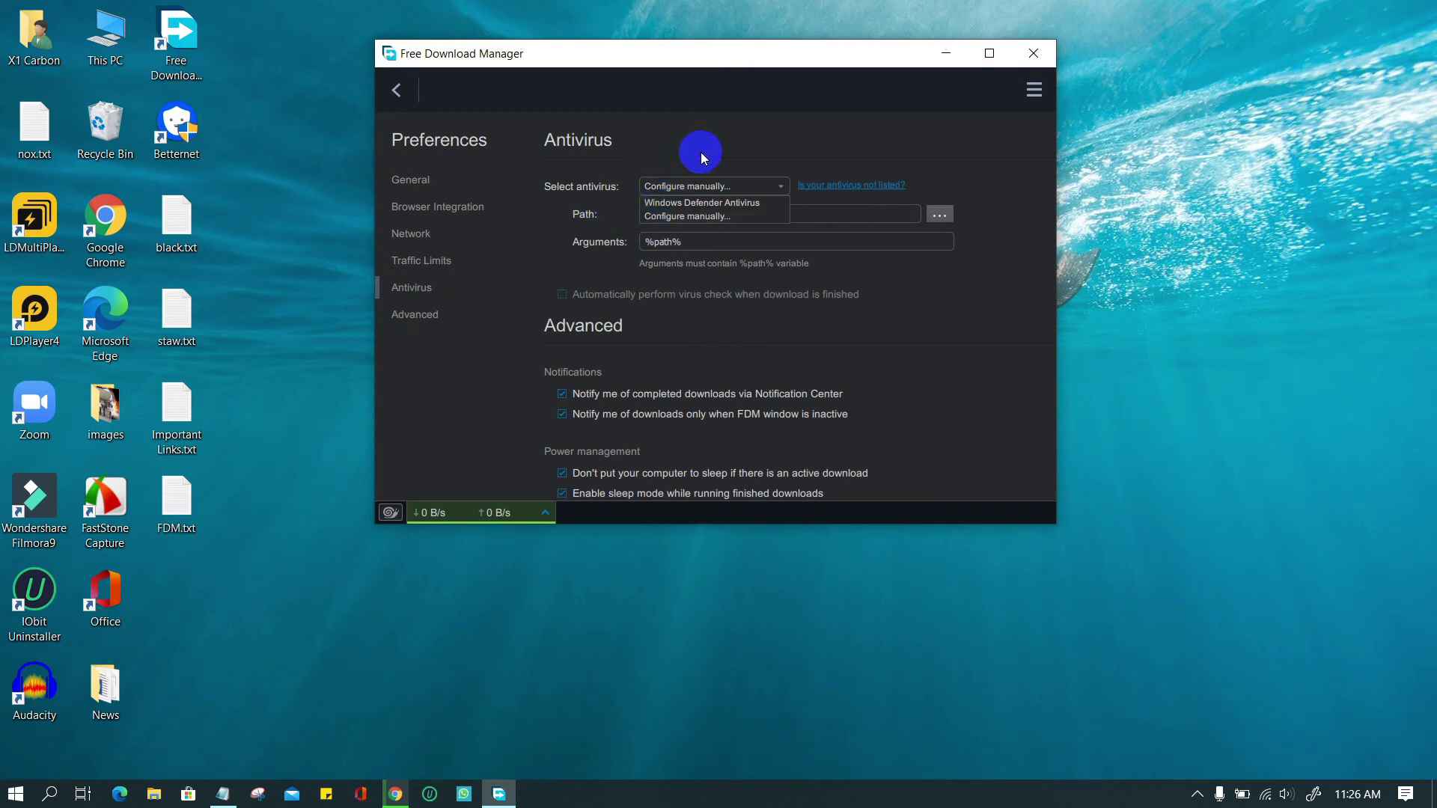
pyautogui.click(731, 173)
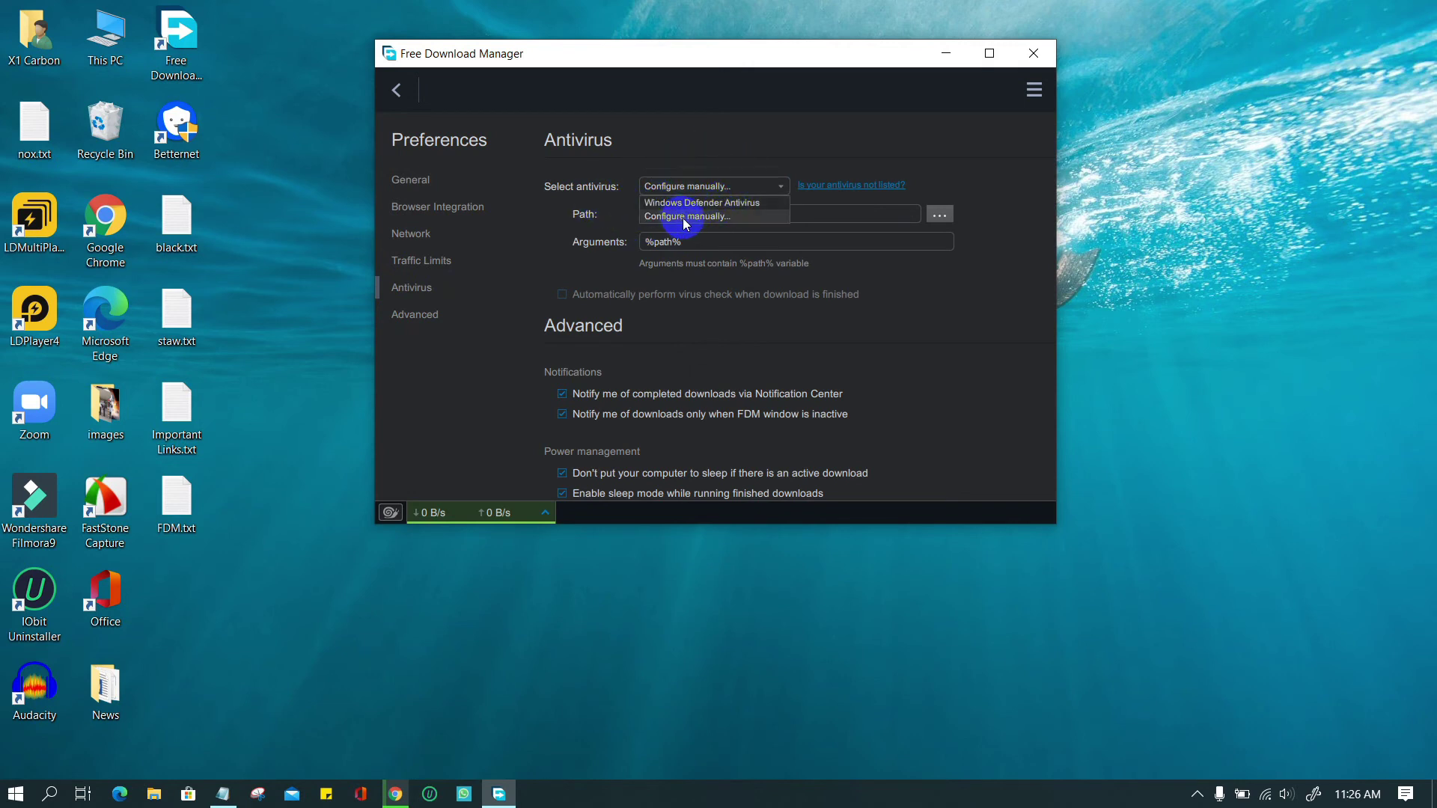
pyautogui.click(692, 204)
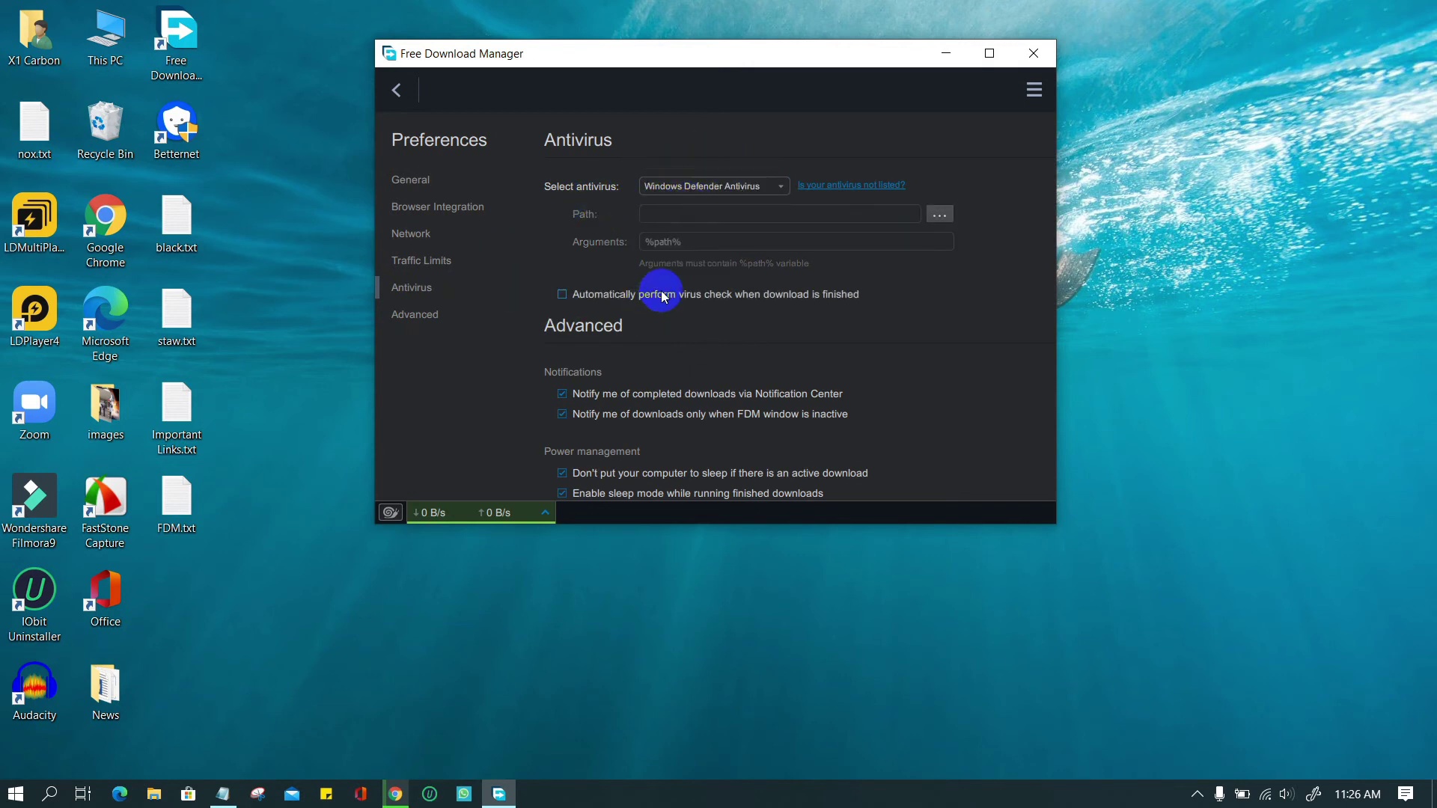
pyautogui.click(561, 296)
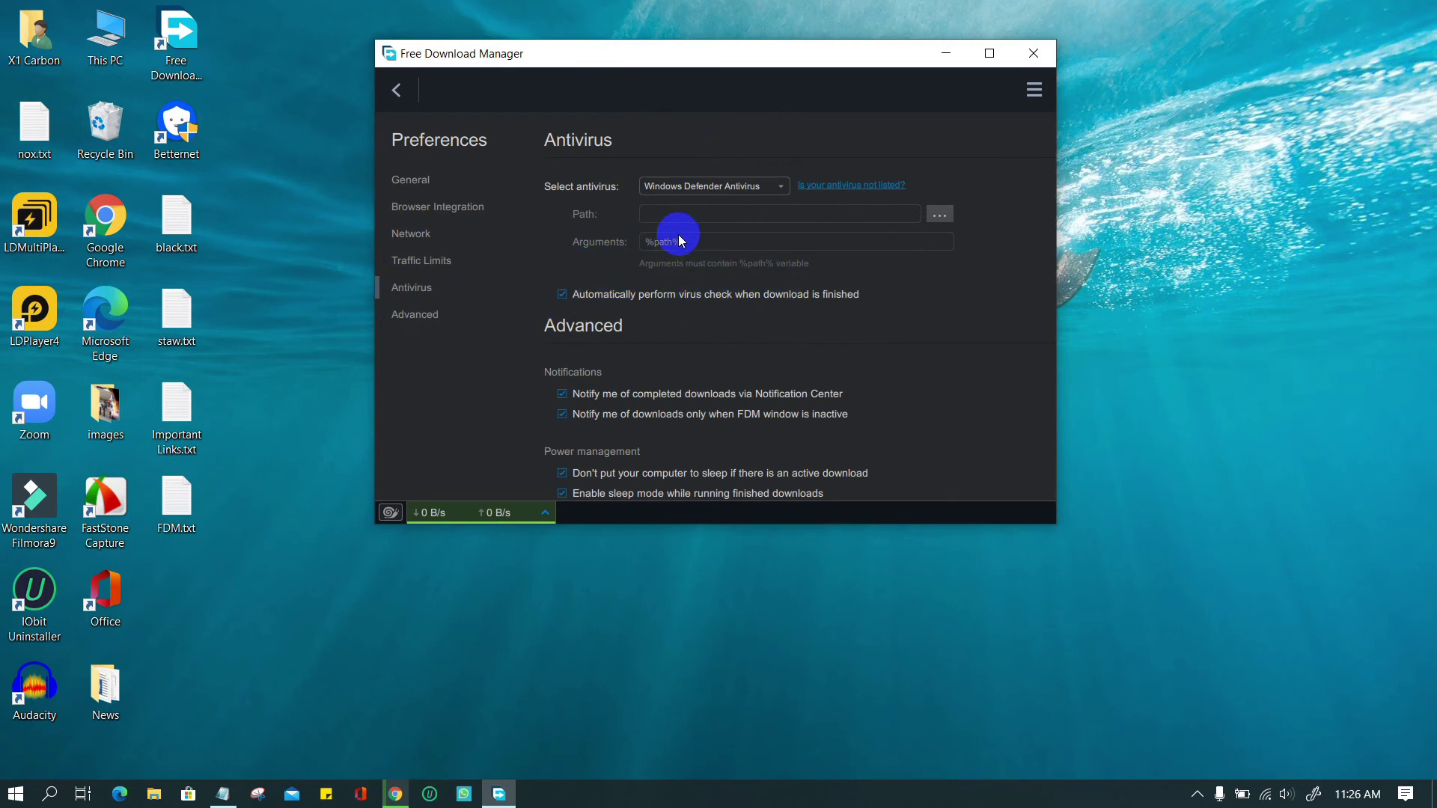
pyautogui.click(558, 293)
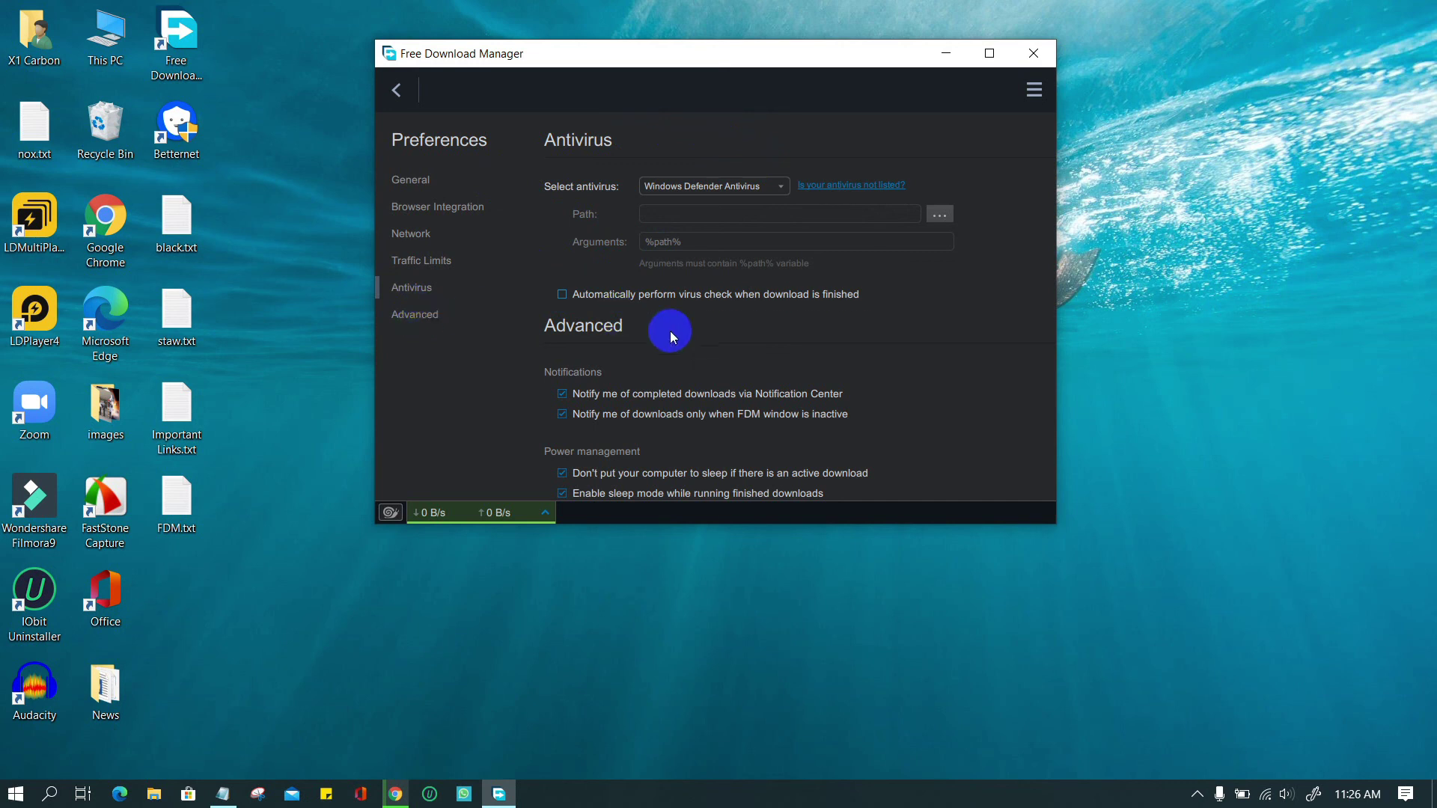
# Step: Show the Advanced preferences and scroll through the notification, sleep prevention and startup options
pyautogui.click(421, 327)
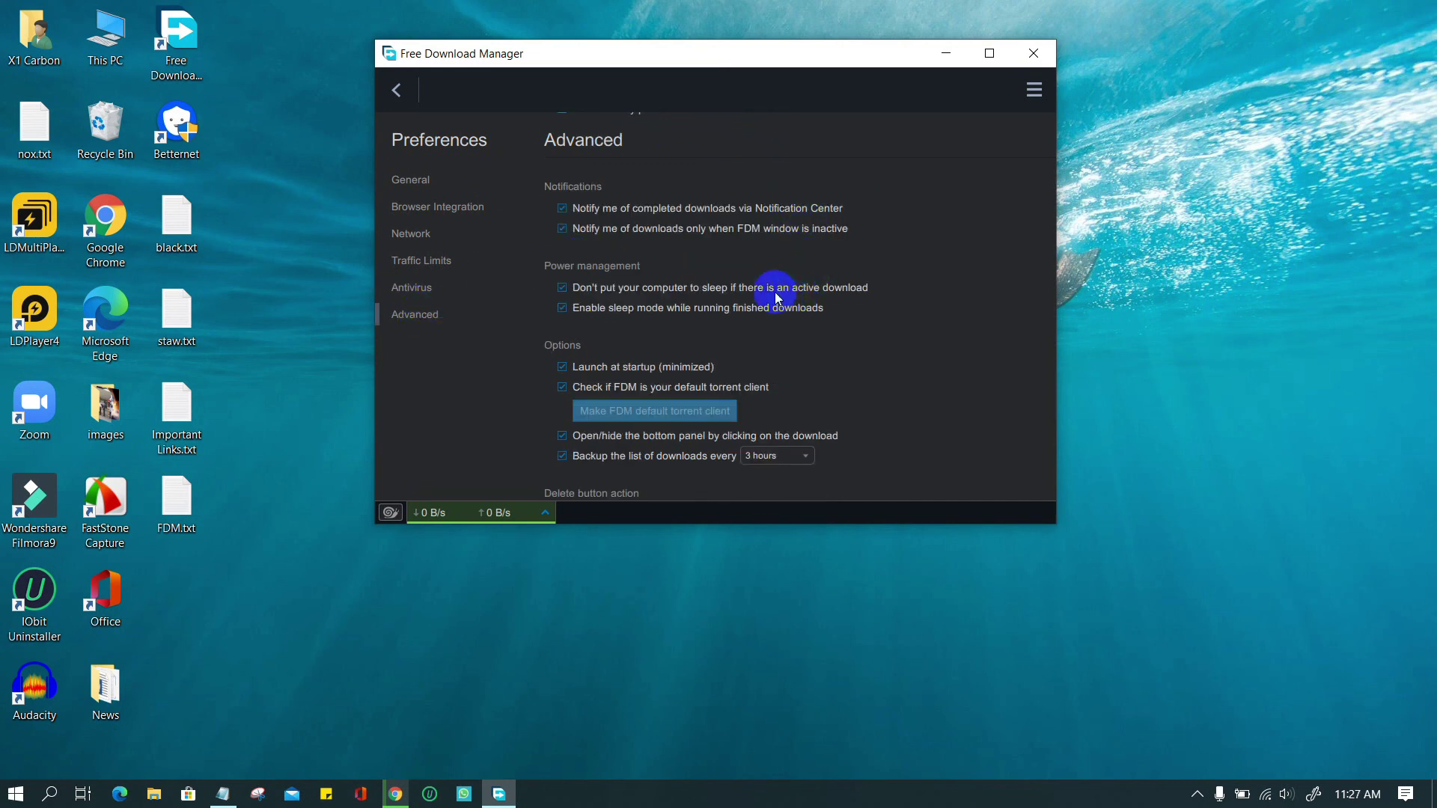
pyautogui.scroll(1, 724, 284)
pyautogui.scroll(2, 721, 279)
pyautogui.scroll(-3, 721, 280)
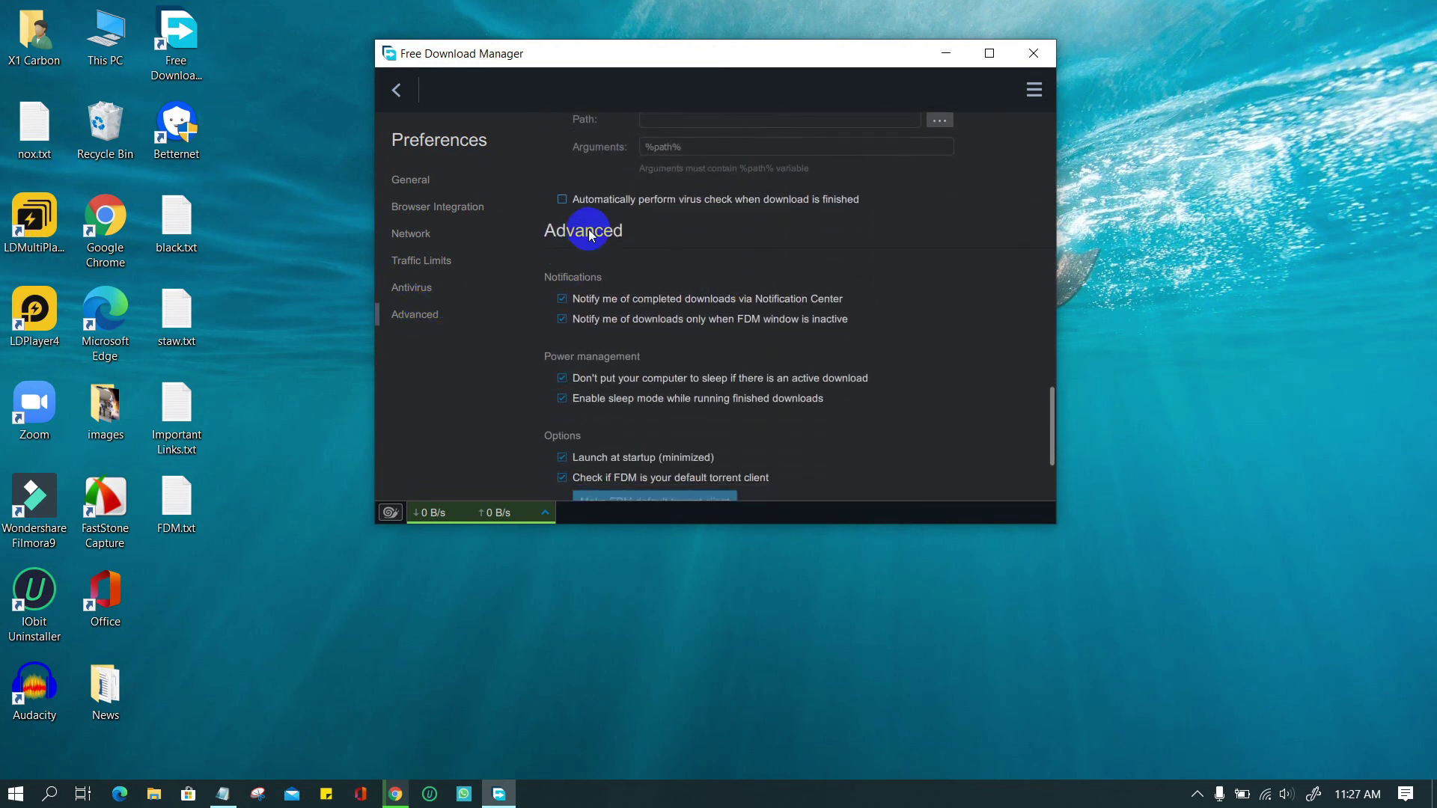